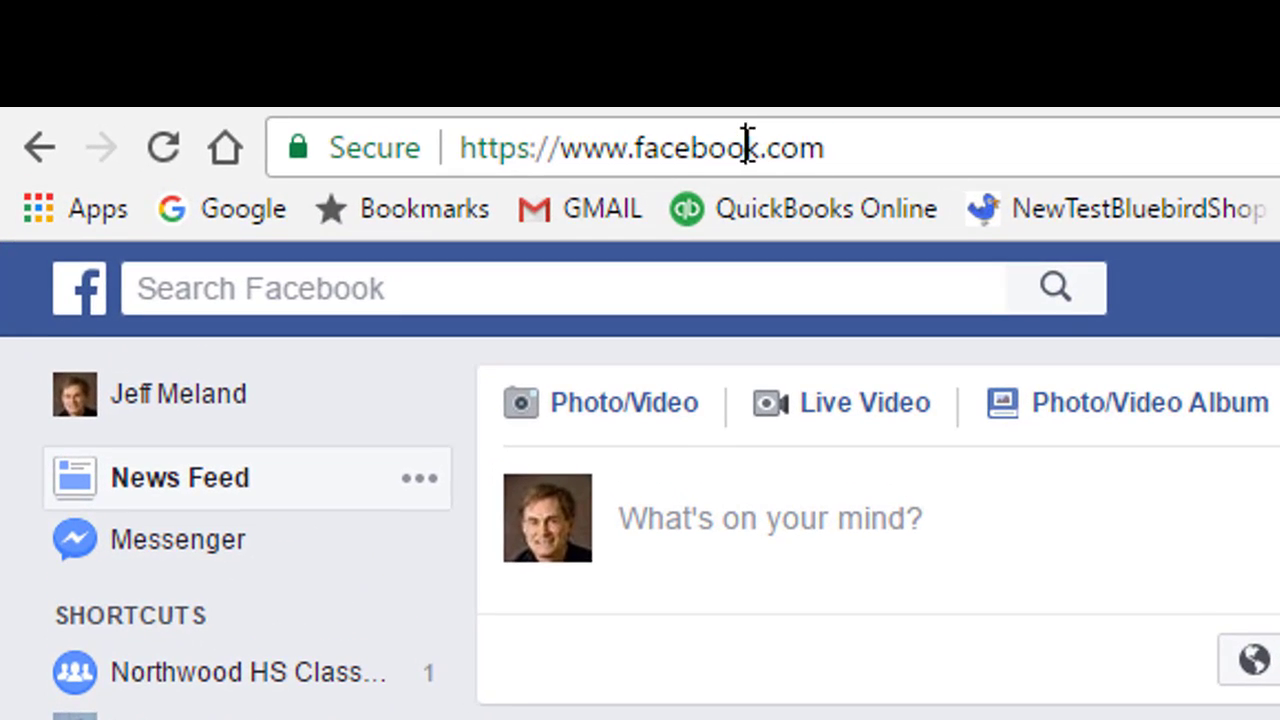
Step: Open facebook.com/pages/create and look over the Page types offered for a new Page
click(746, 140)
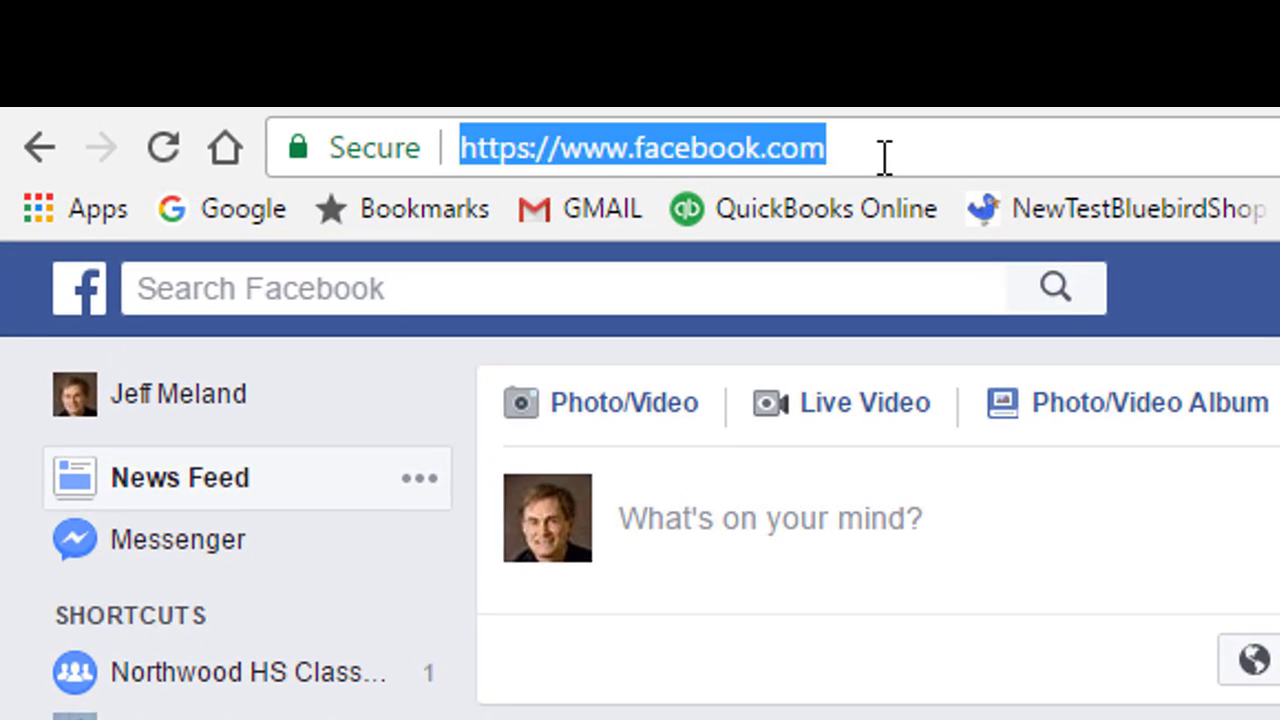
click(883, 157)
text(/pages)
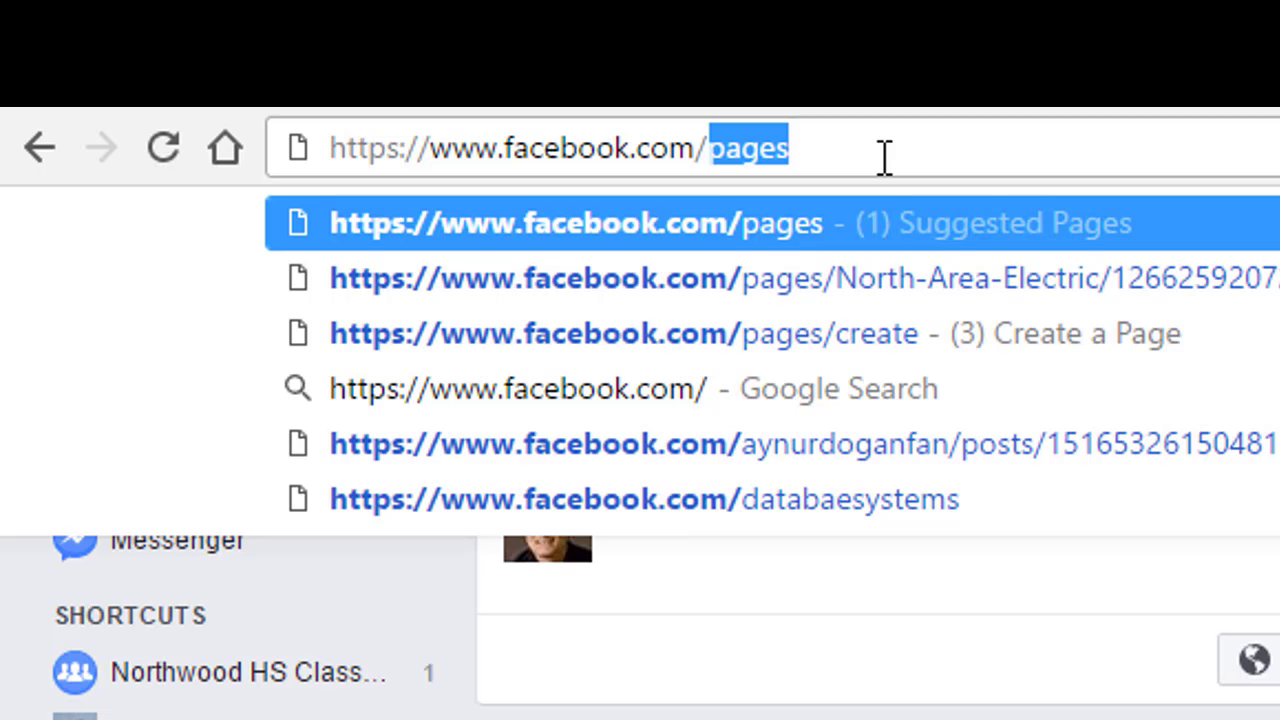
key(Down)
key(Down)
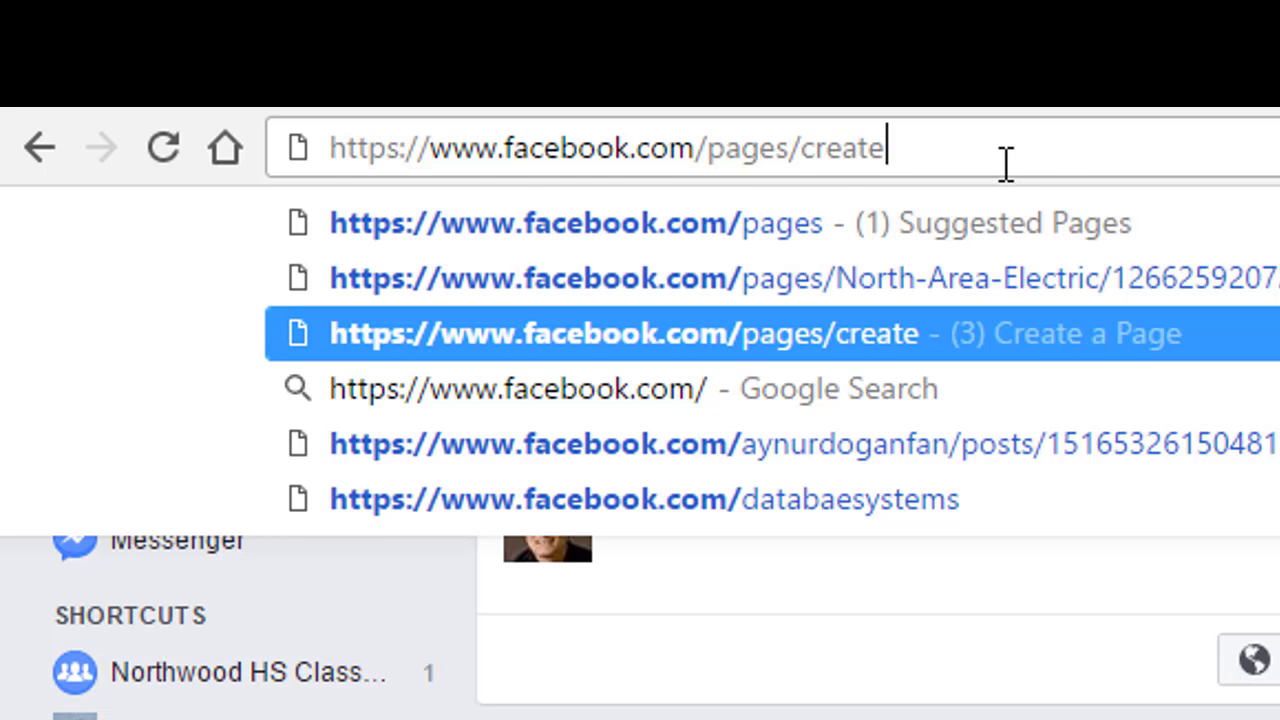
key(Return)
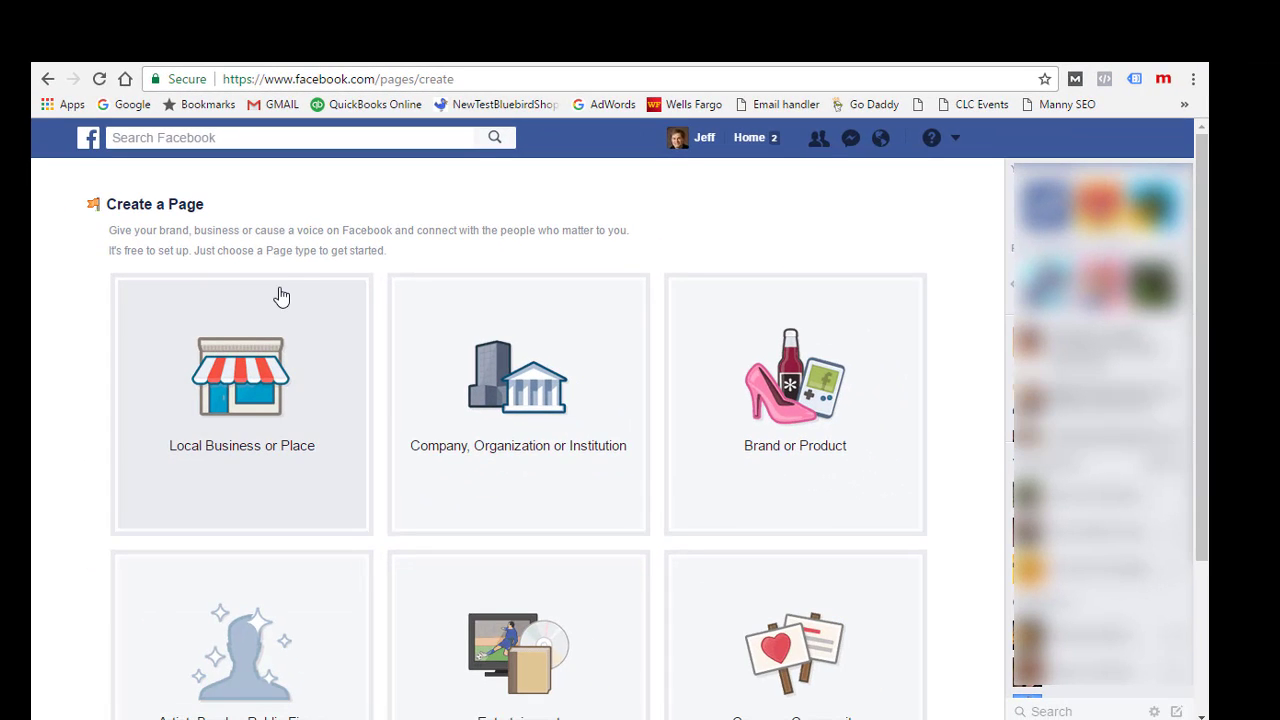
scroll(787, 438, down, 2)
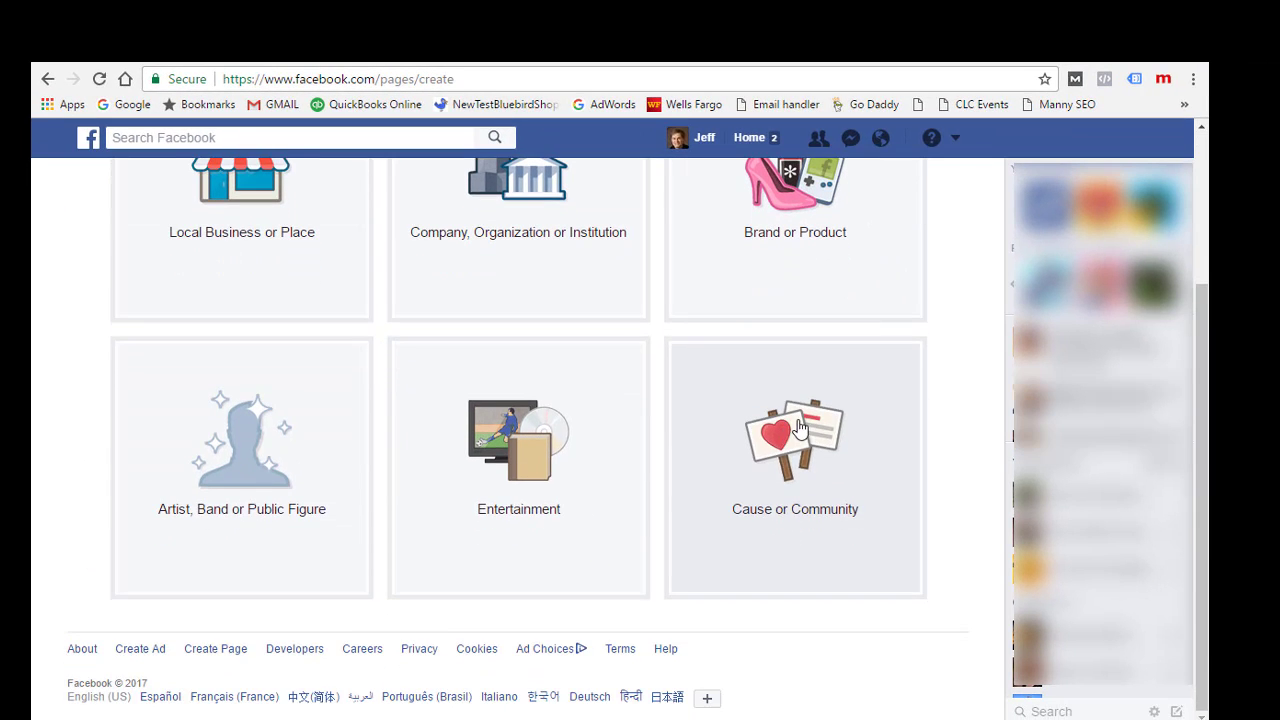
scroll(787, 438, up, 3)
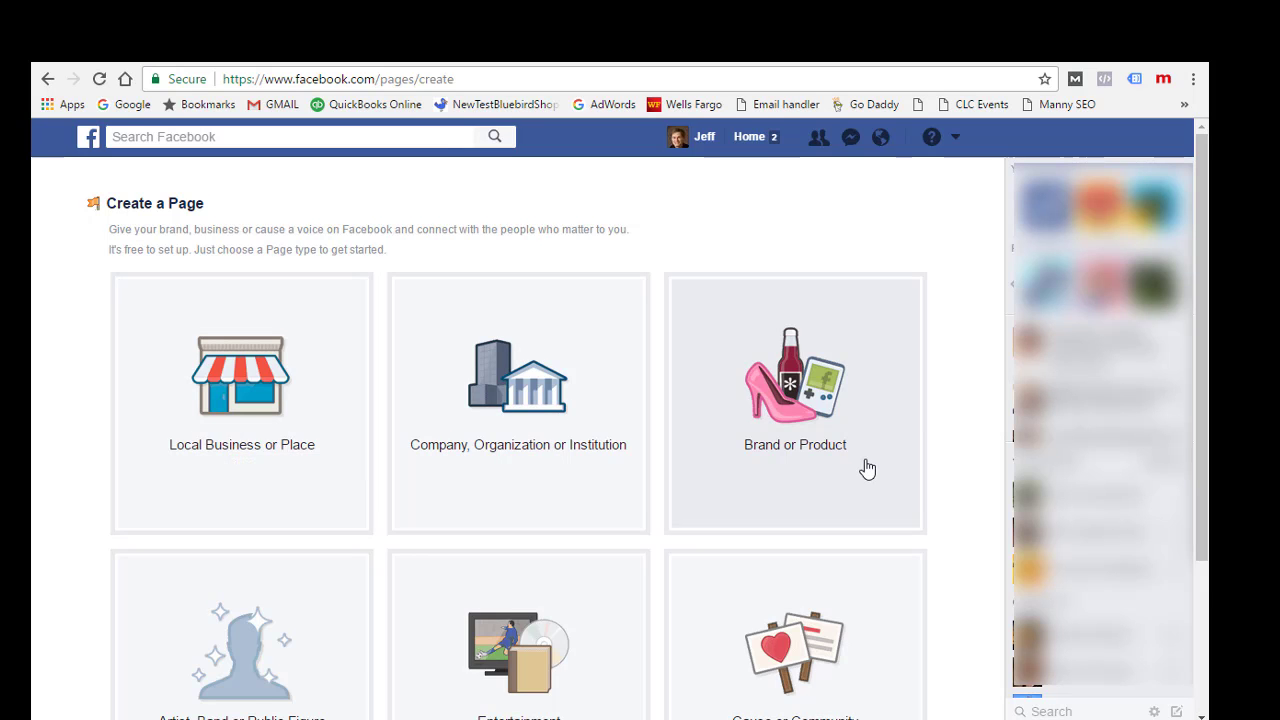
scroll(862, 469, down, 2)
scroll(866, 468, up, 1)
scroll(866, 468, up, 1)
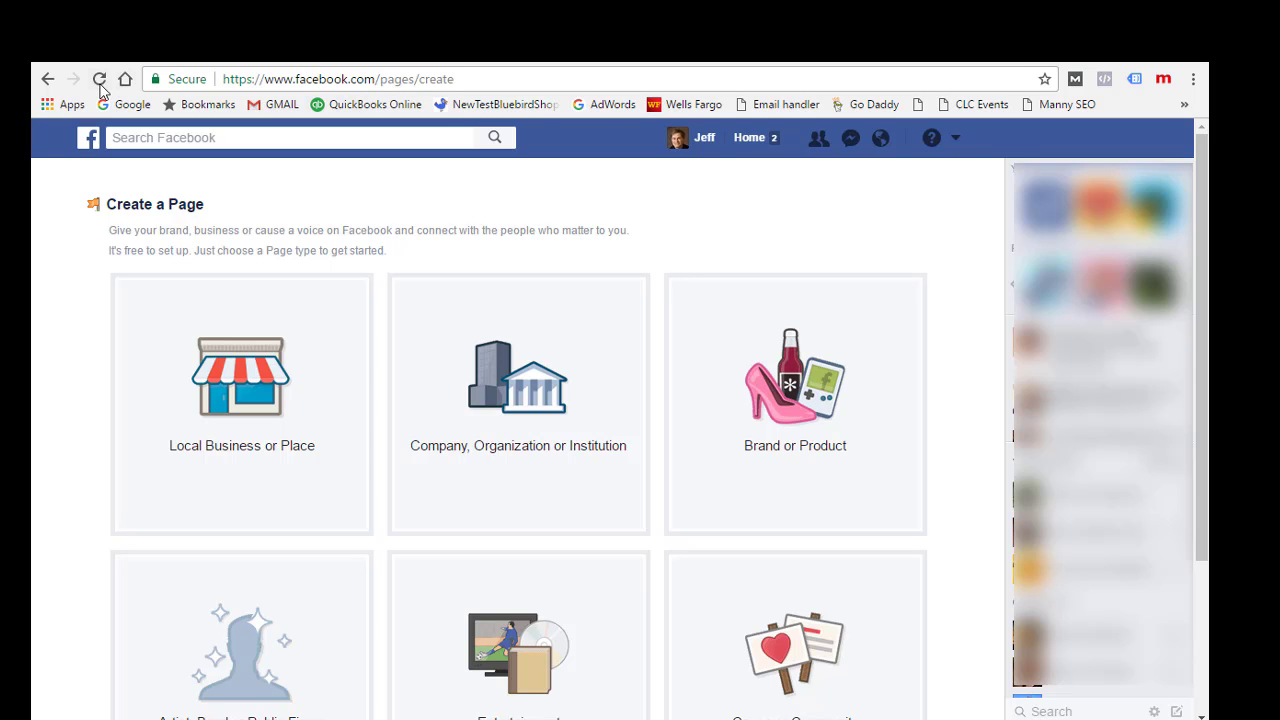
Step: Return to the Facebook news feed and open the Lakes Area Events page
click(48, 79)
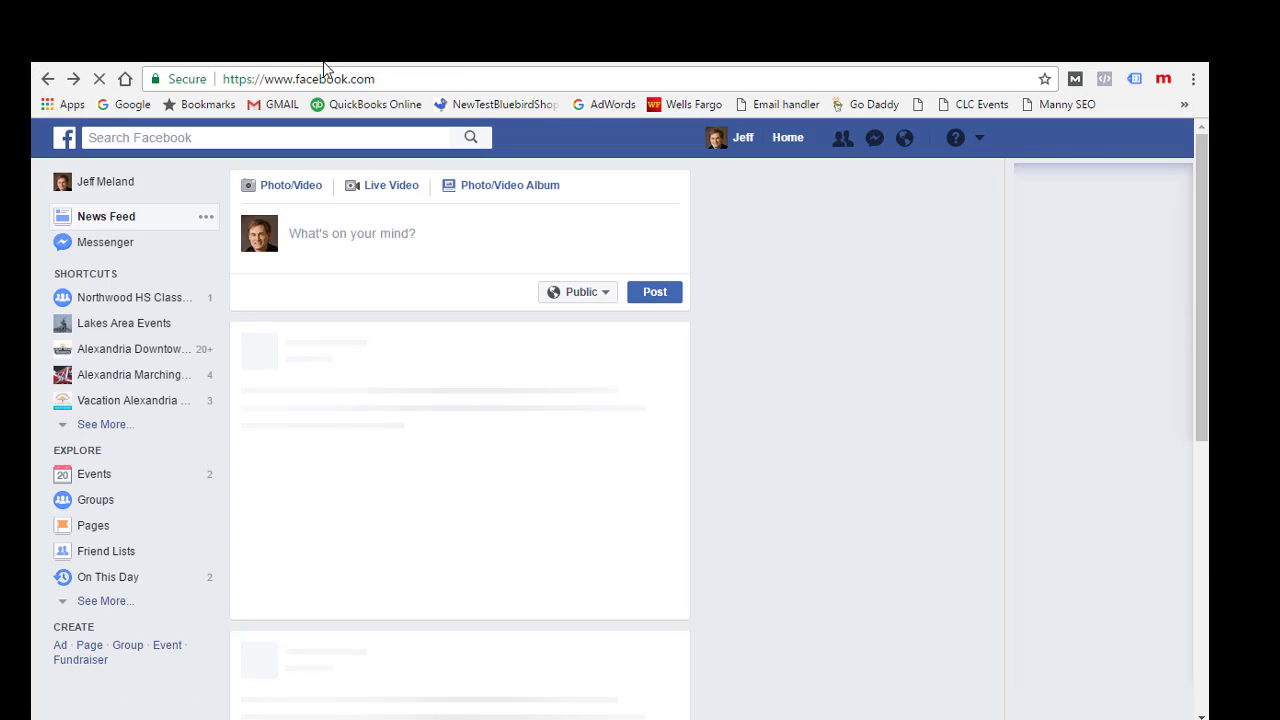
click(132, 60)
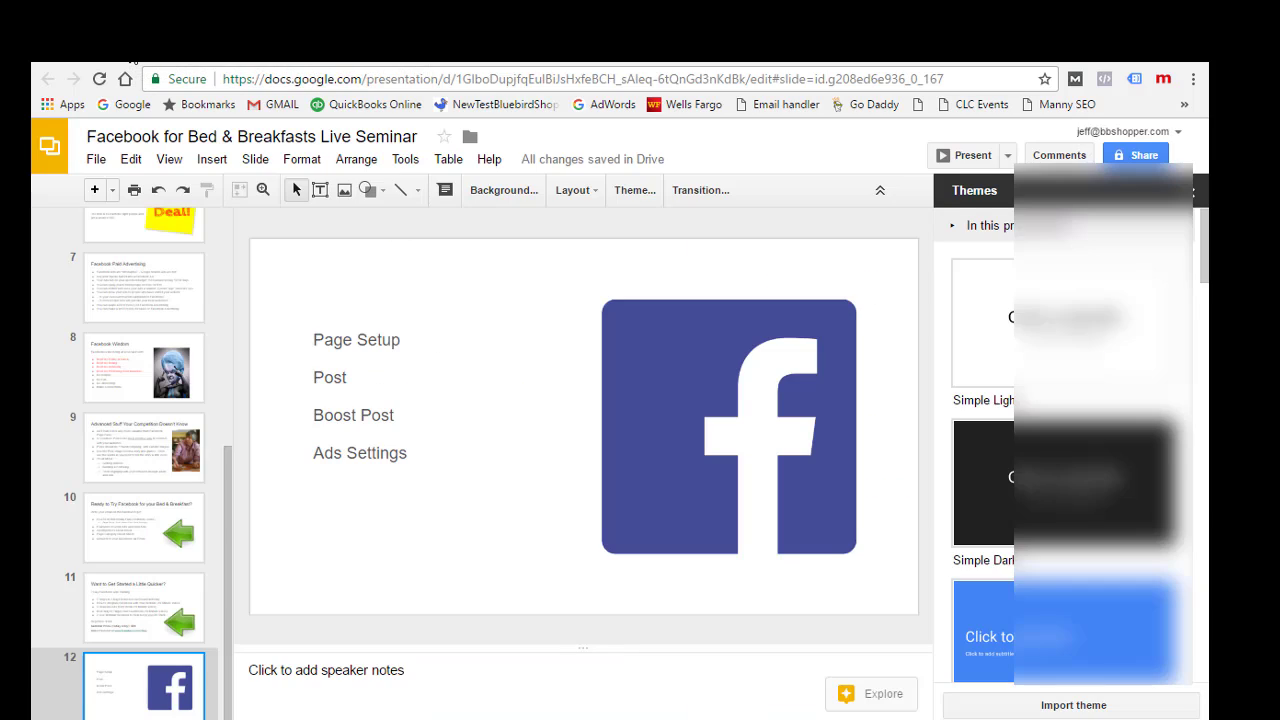
click(289, 62)
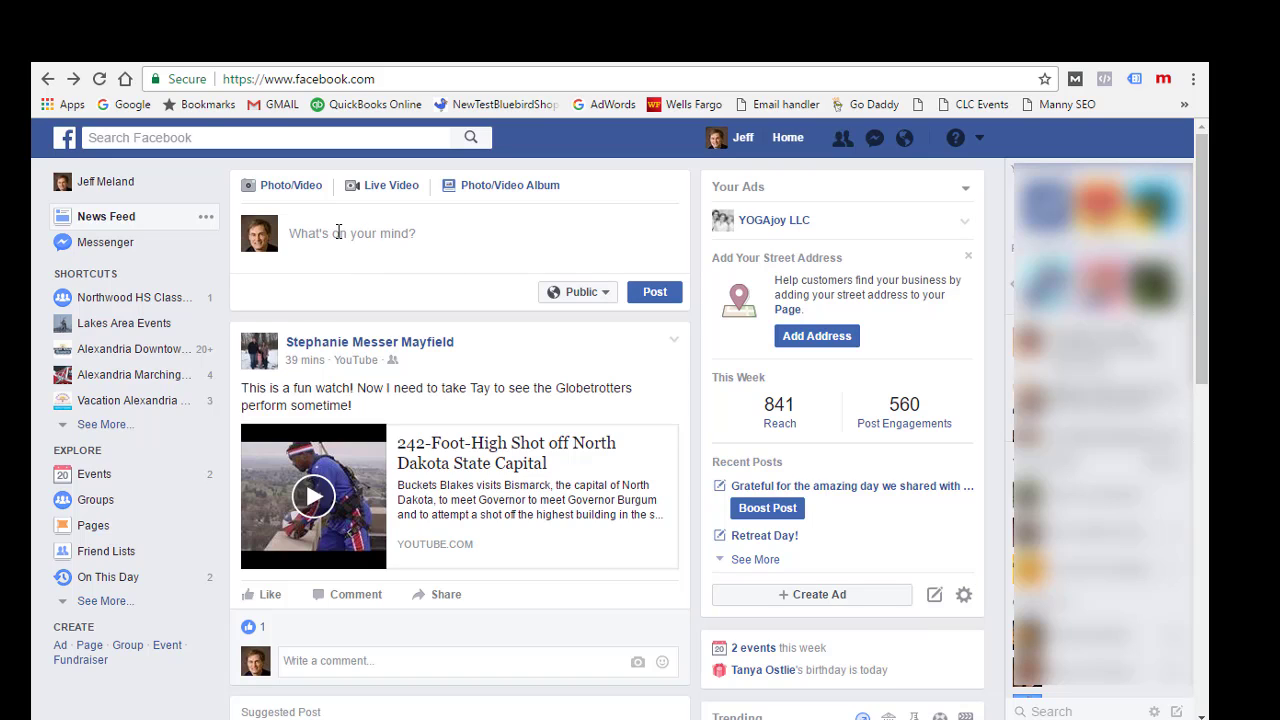
click(110, 330)
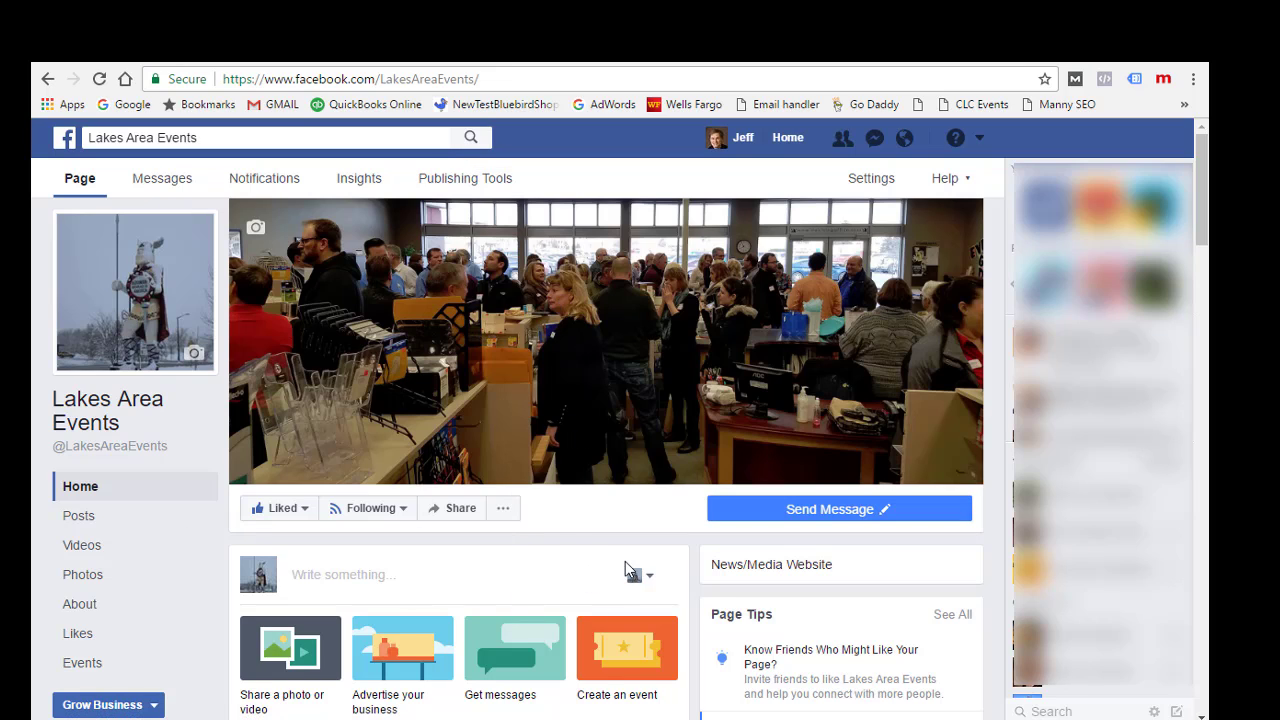
Step: Open the page's post composer to examine its options, close it, and look over the page's other publishing choices
scroll(625, 568, down, 2)
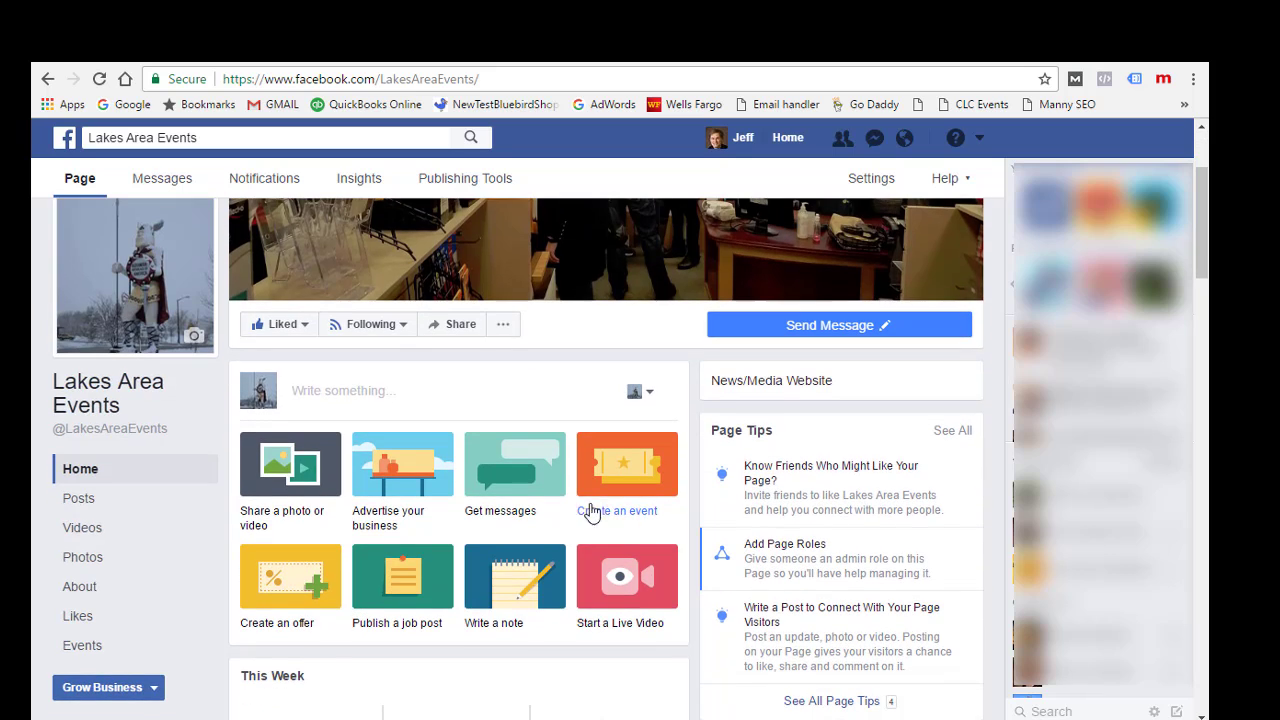
click(332, 401)
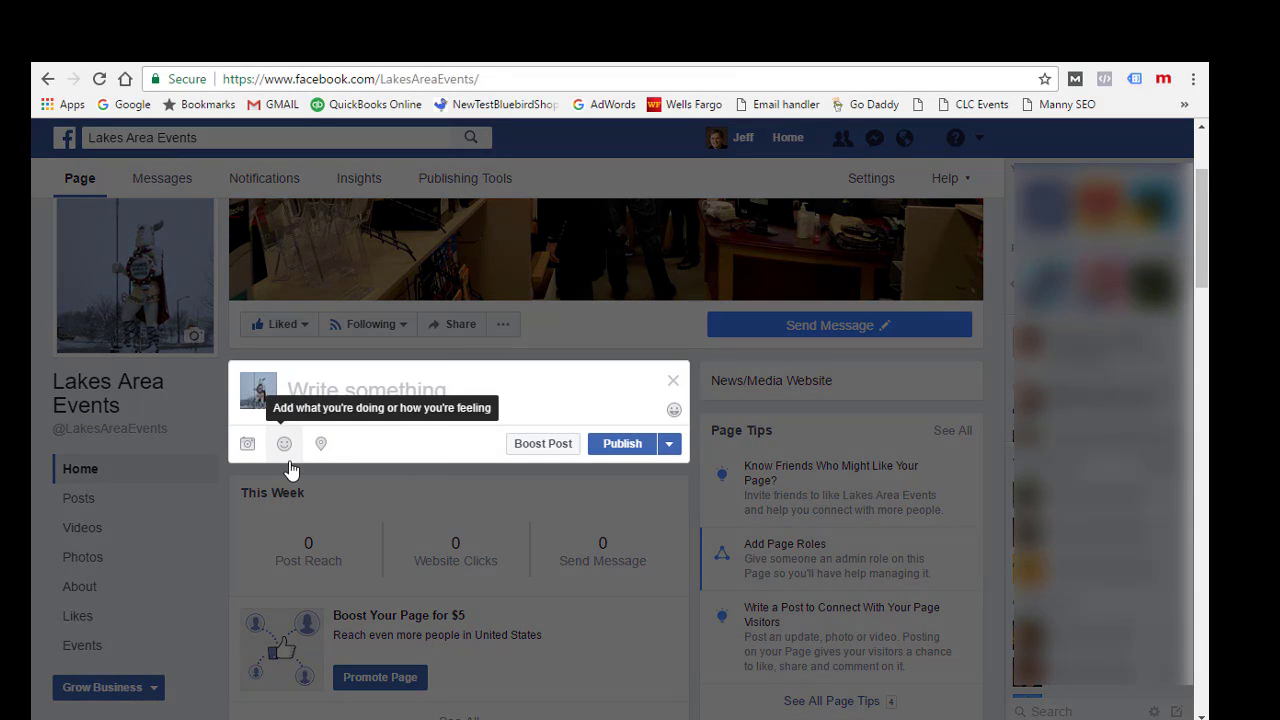
click(673, 381)
scroll(420, 448, down, 1)
scroll(408, 455, down, 1)
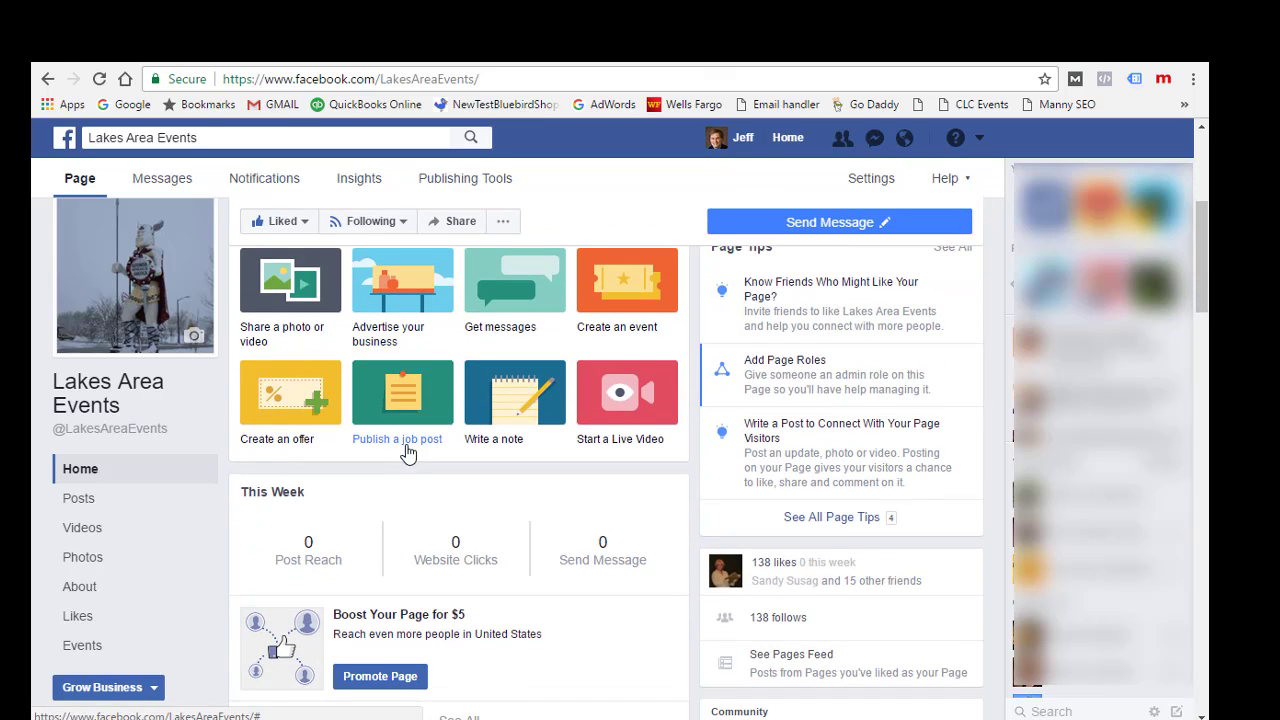
scroll(407, 453, up, 3)
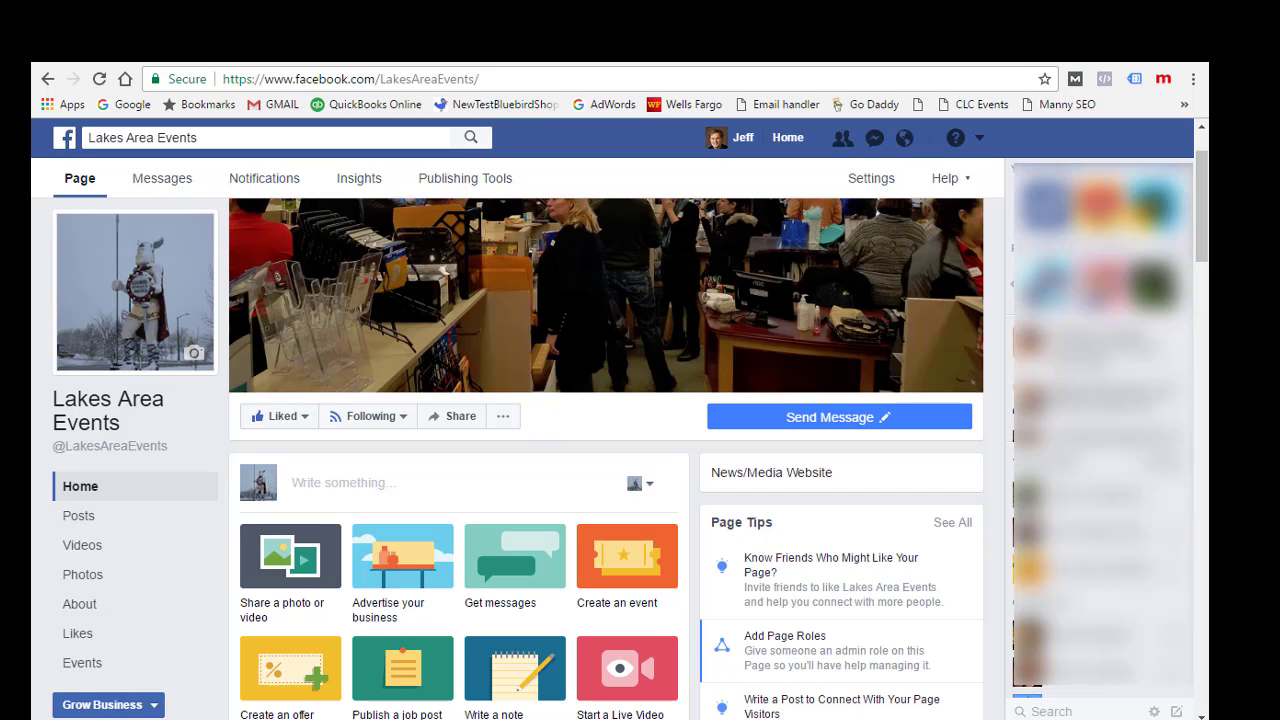
click(477, 45)
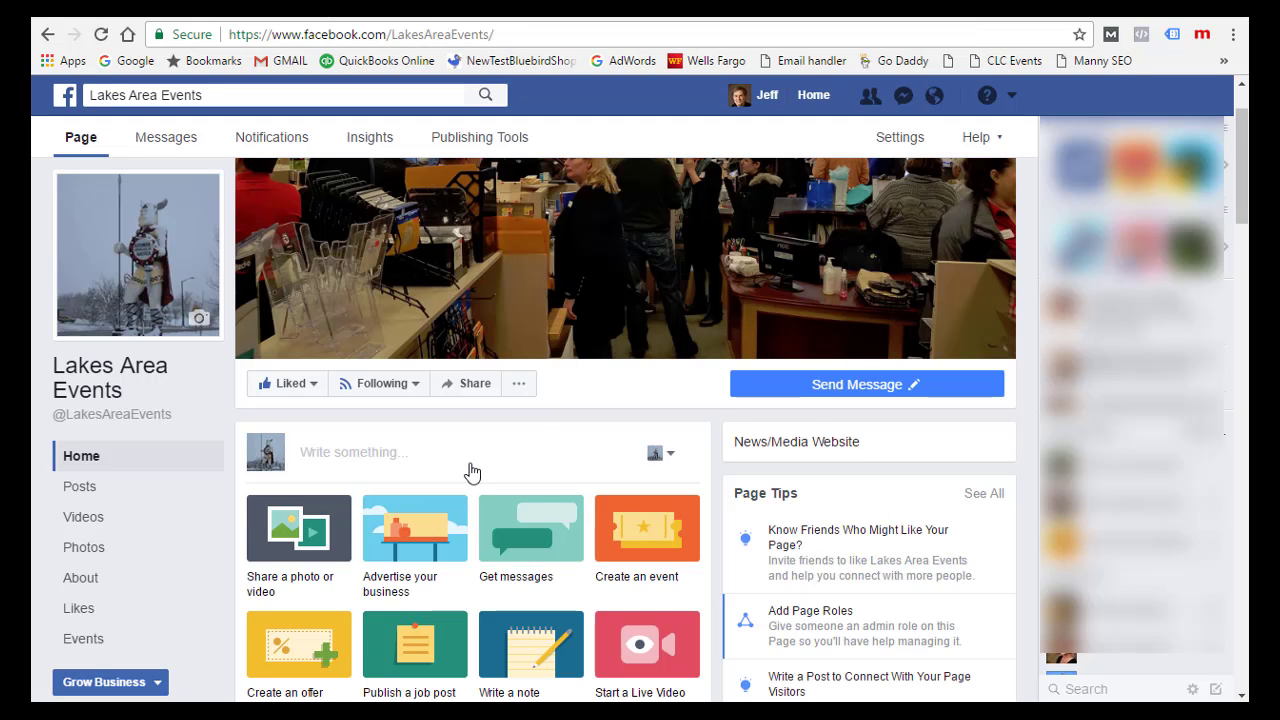
Step: Find the January 2 post linking to downtownalexandria.com/events and open its boost settings
scroll(460, 470, down, 2)
scroll(455, 468, down, 4)
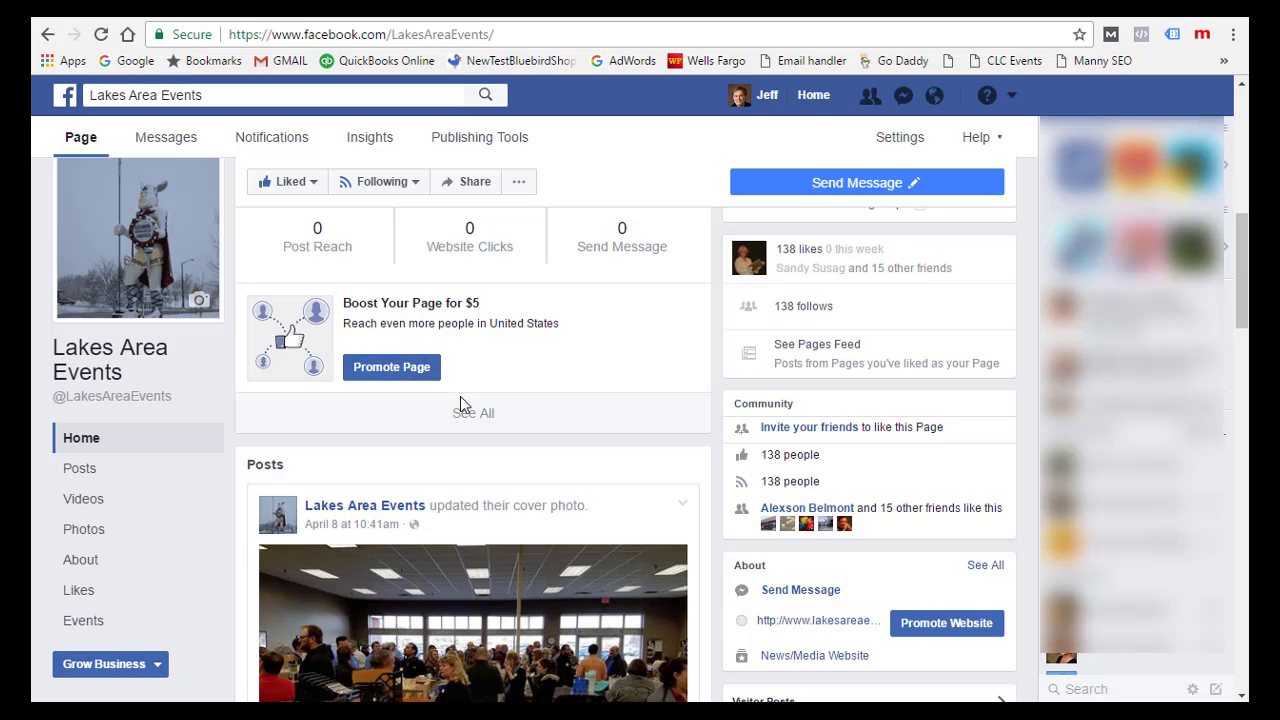
scroll(455, 410, down, 2)
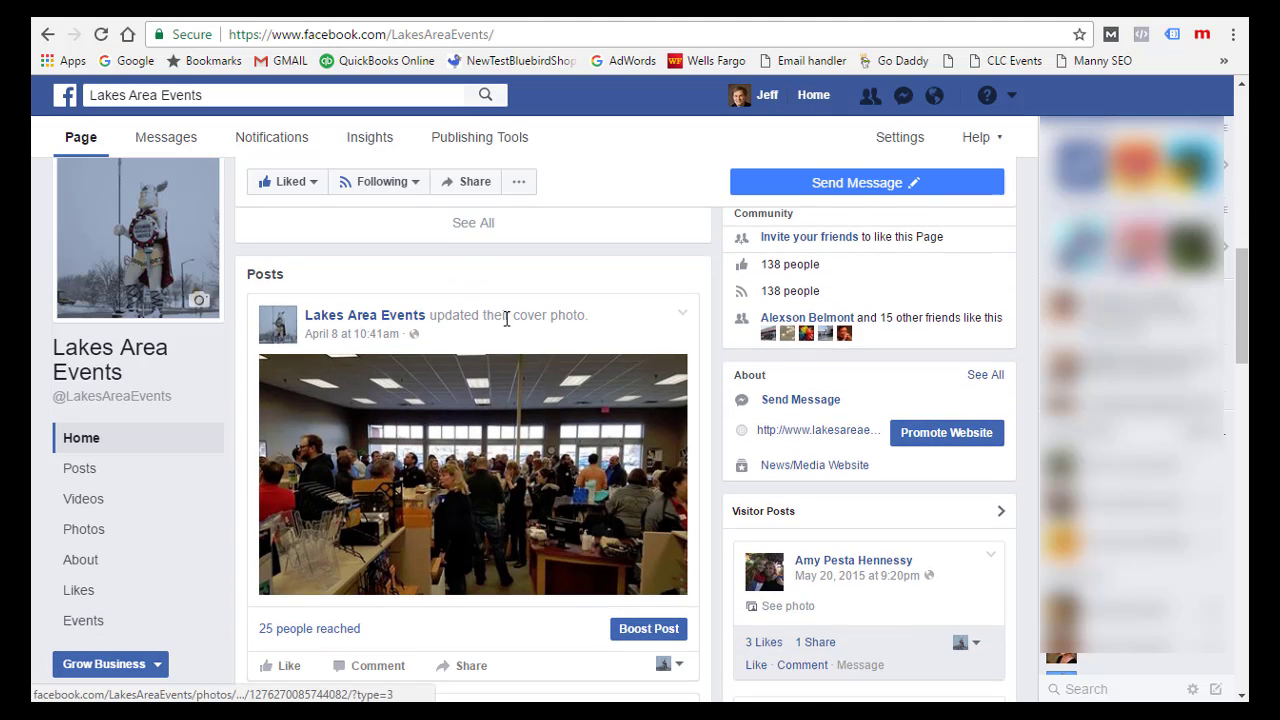
scroll(506, 320, up, 1)
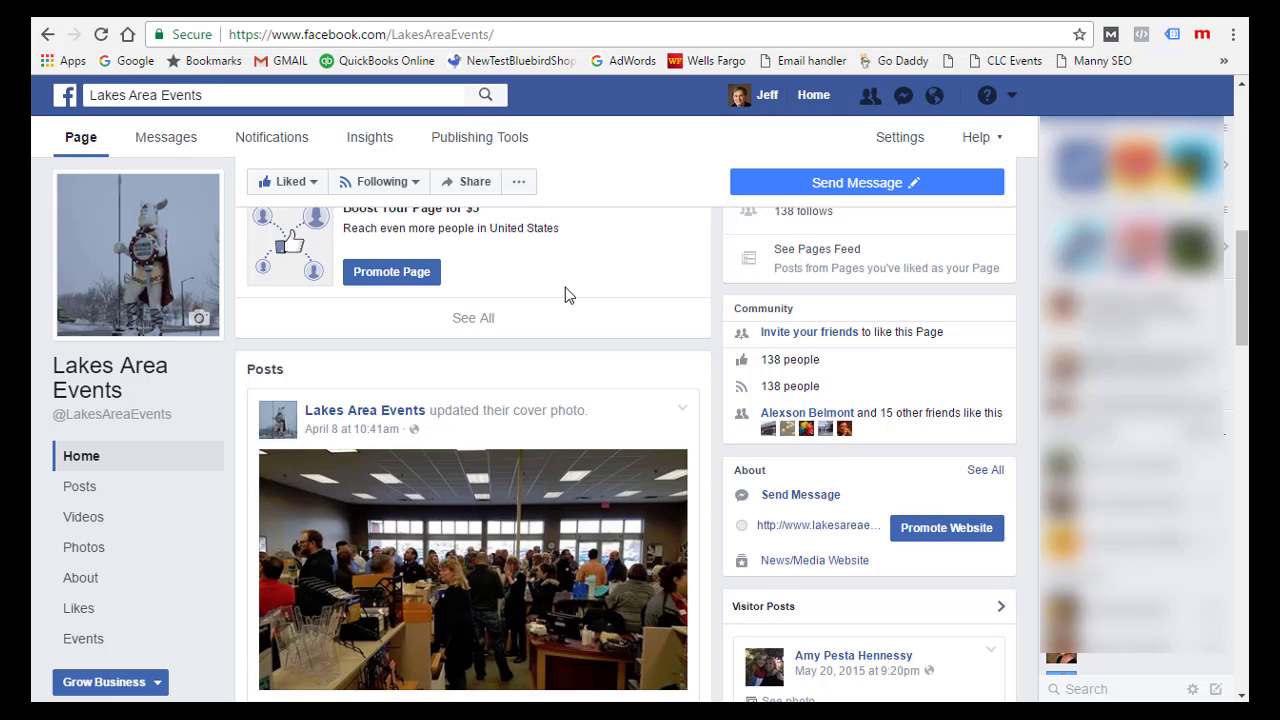
scroll(565, 295, down, 2)
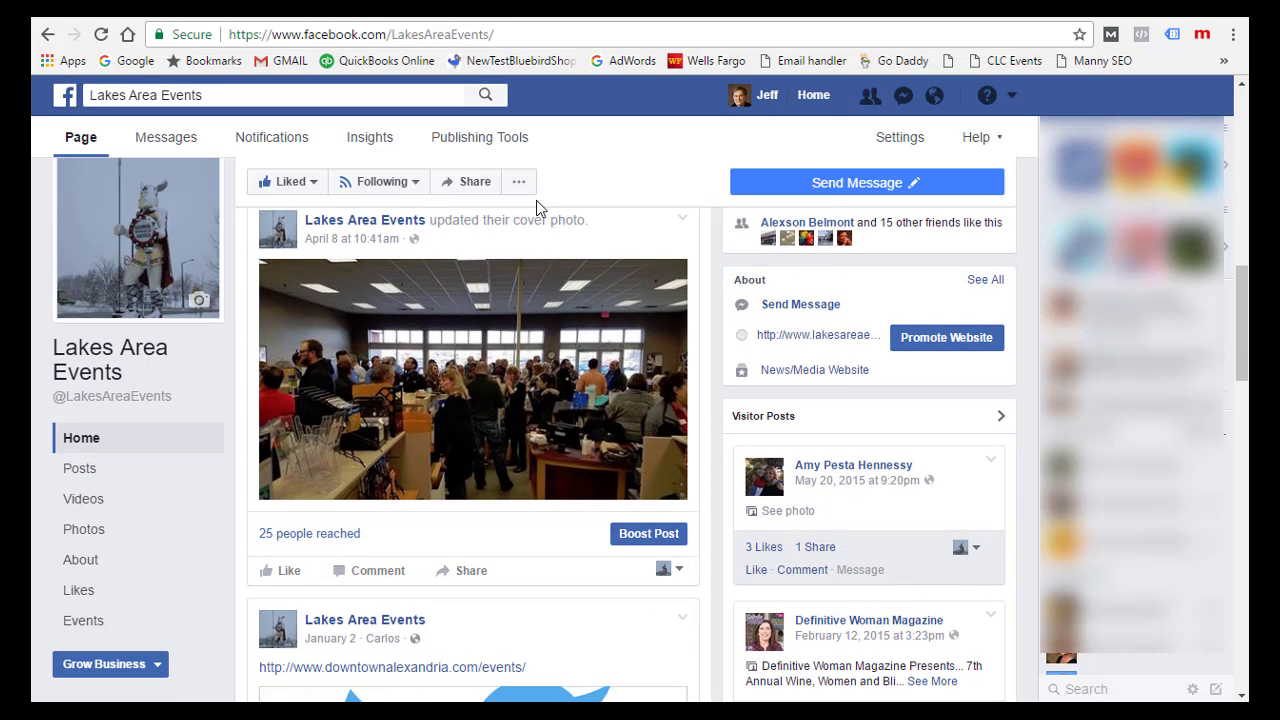
scroll(560, 251, up, 1)
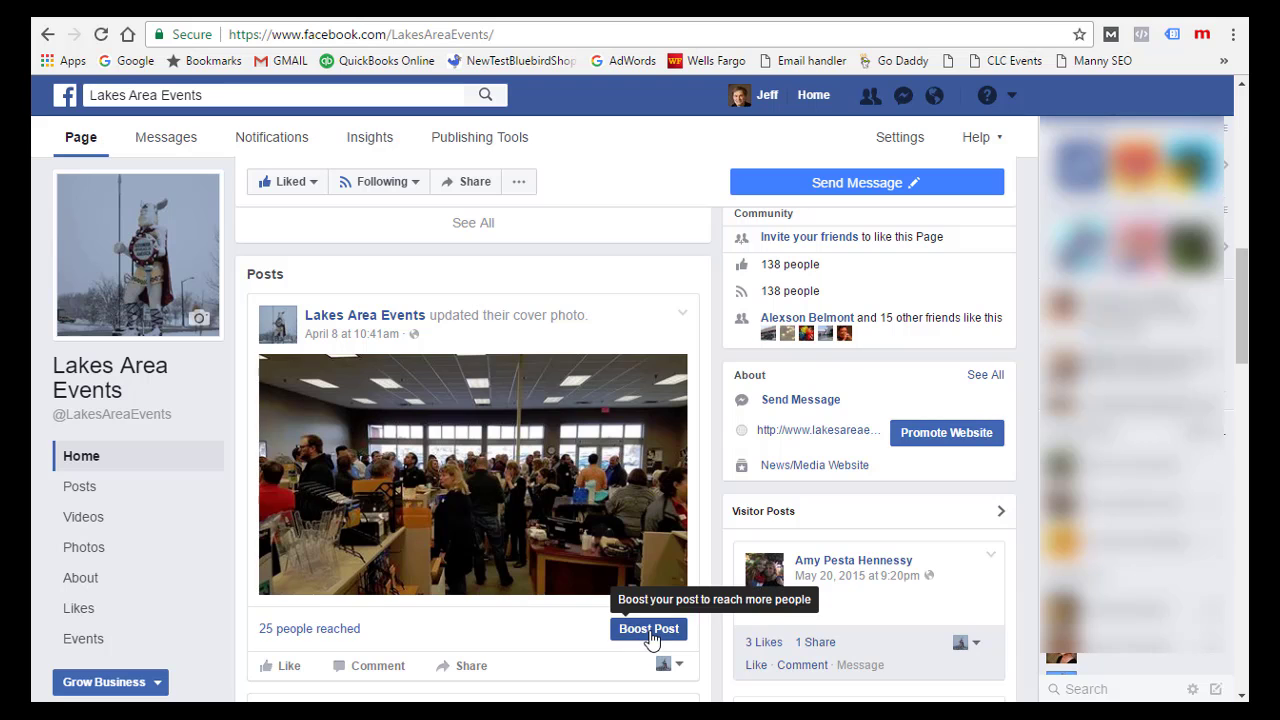
scroll(517, 542, down, 7)
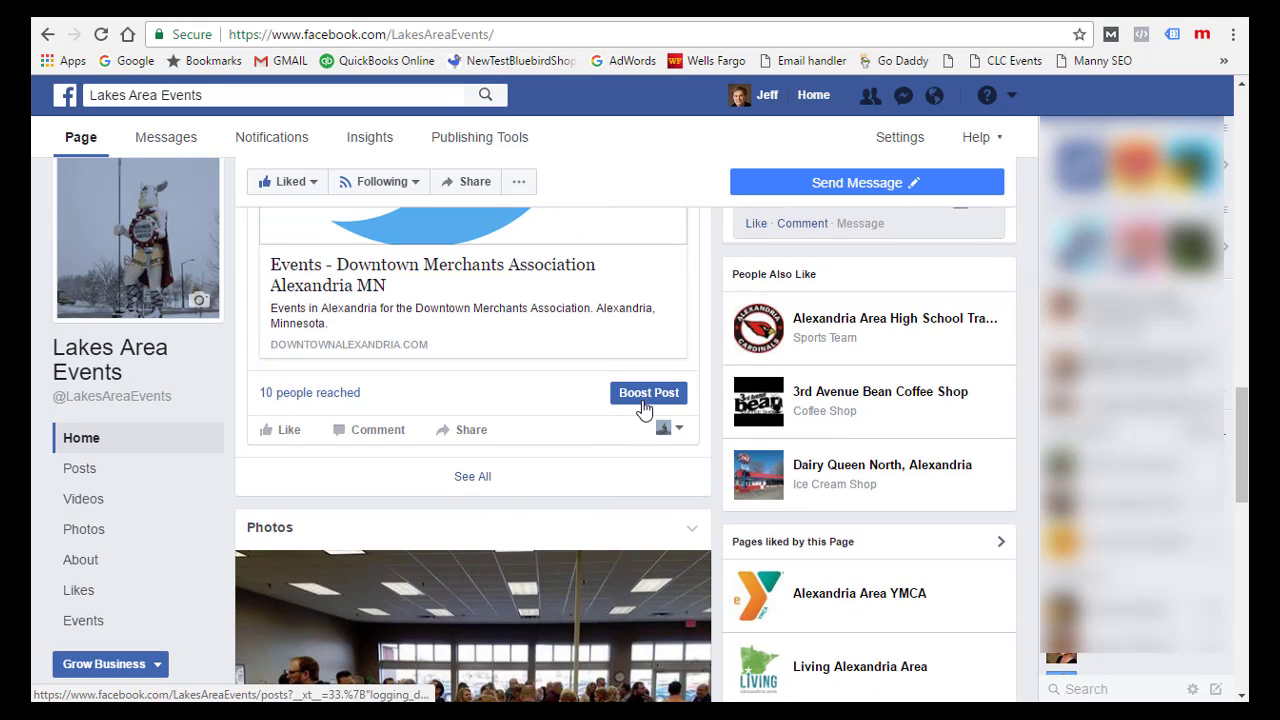
click(648, 393)
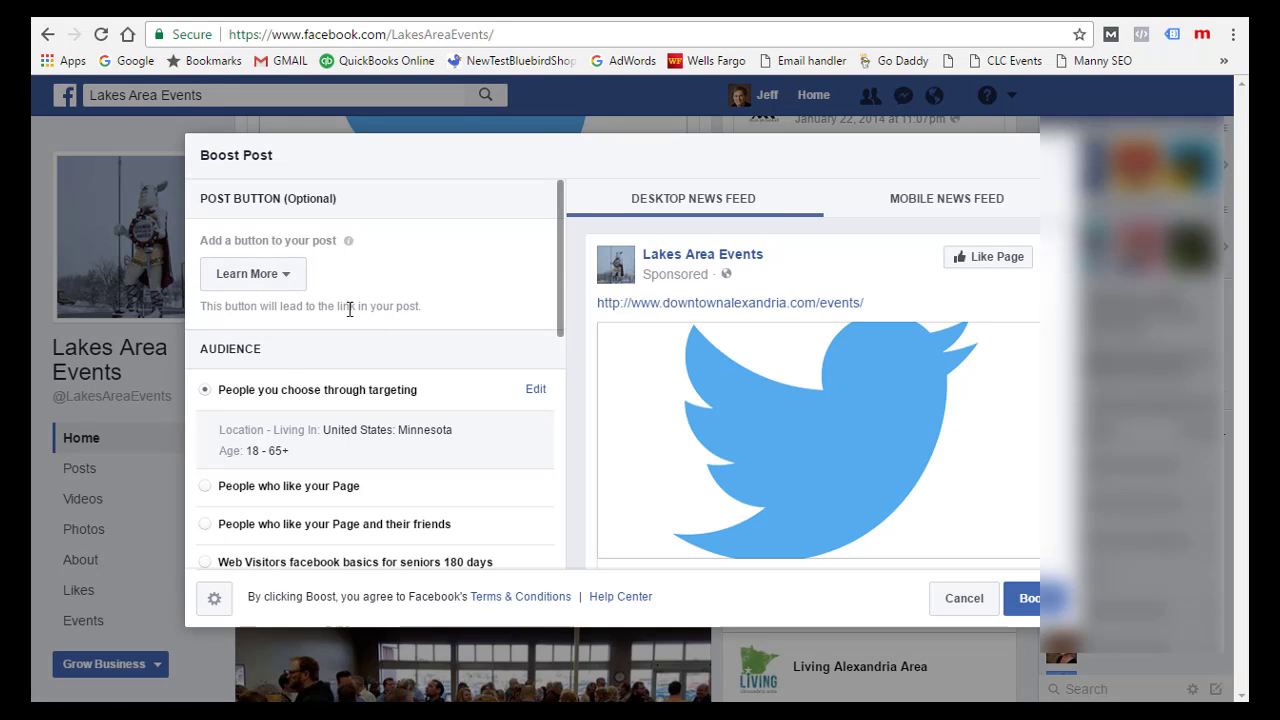
Step: Try a 7-day duration for the events post's boost, check the payment section, and cancel the promotion
scroll(340, 294, down, 1)
scroll(283, 266, down, 3)
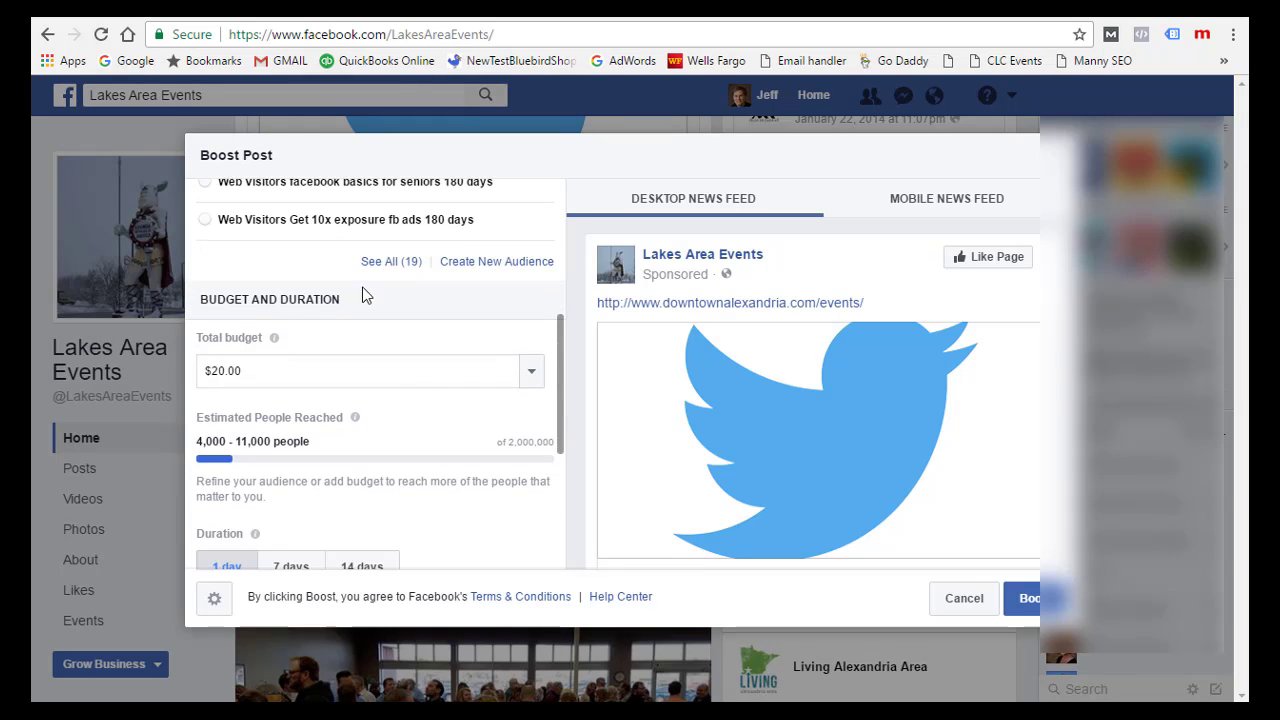
scroll(376, 365, down, 3)
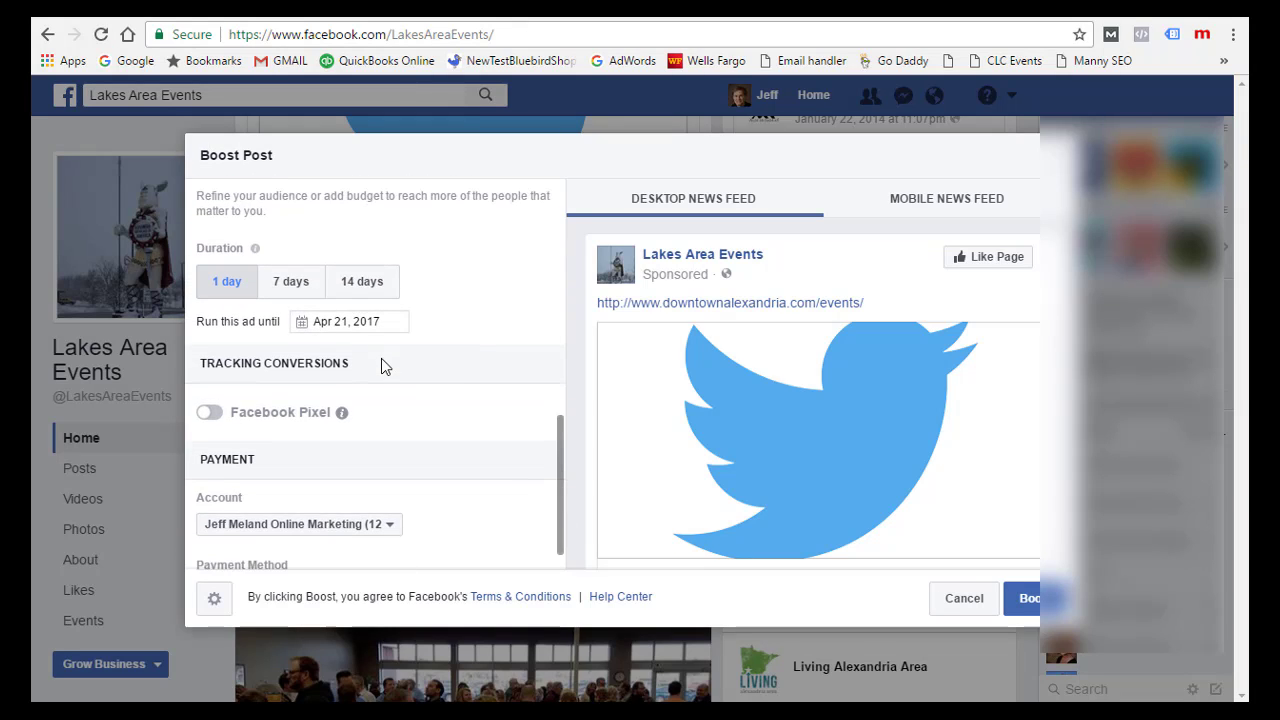
click(296, 294)
scroll(404, 430, down, 1)
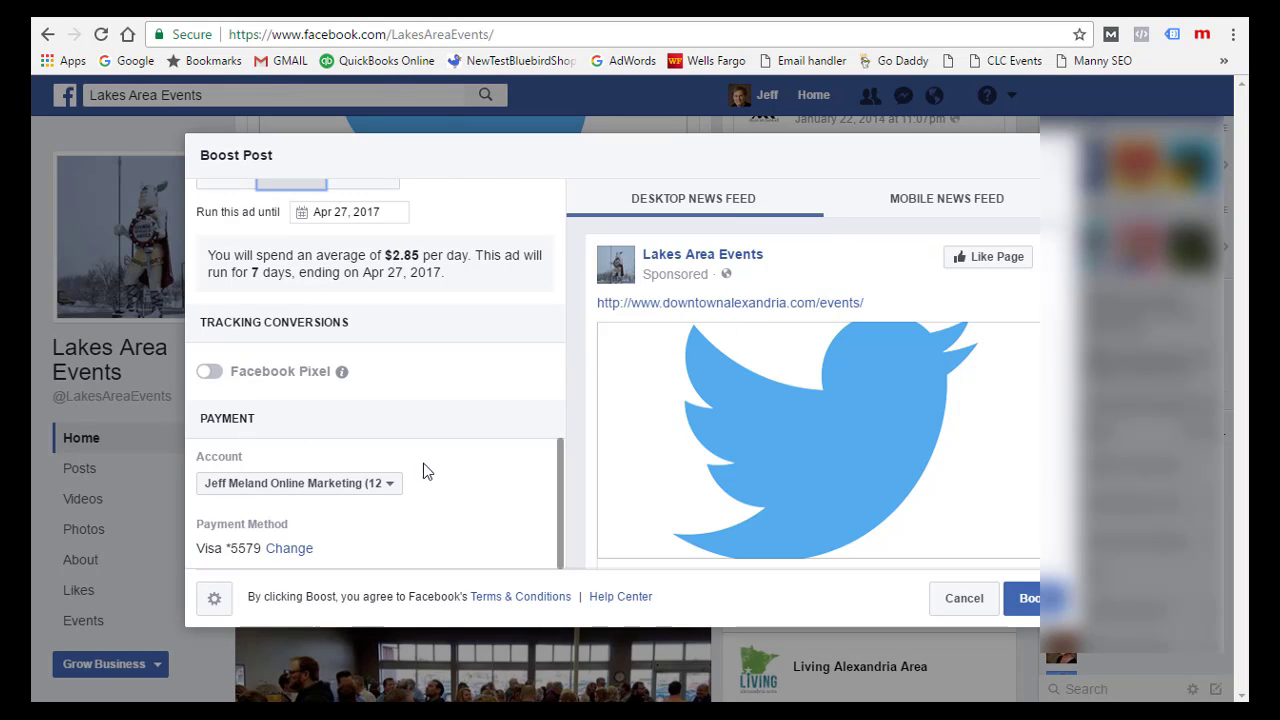
click(962, 601)
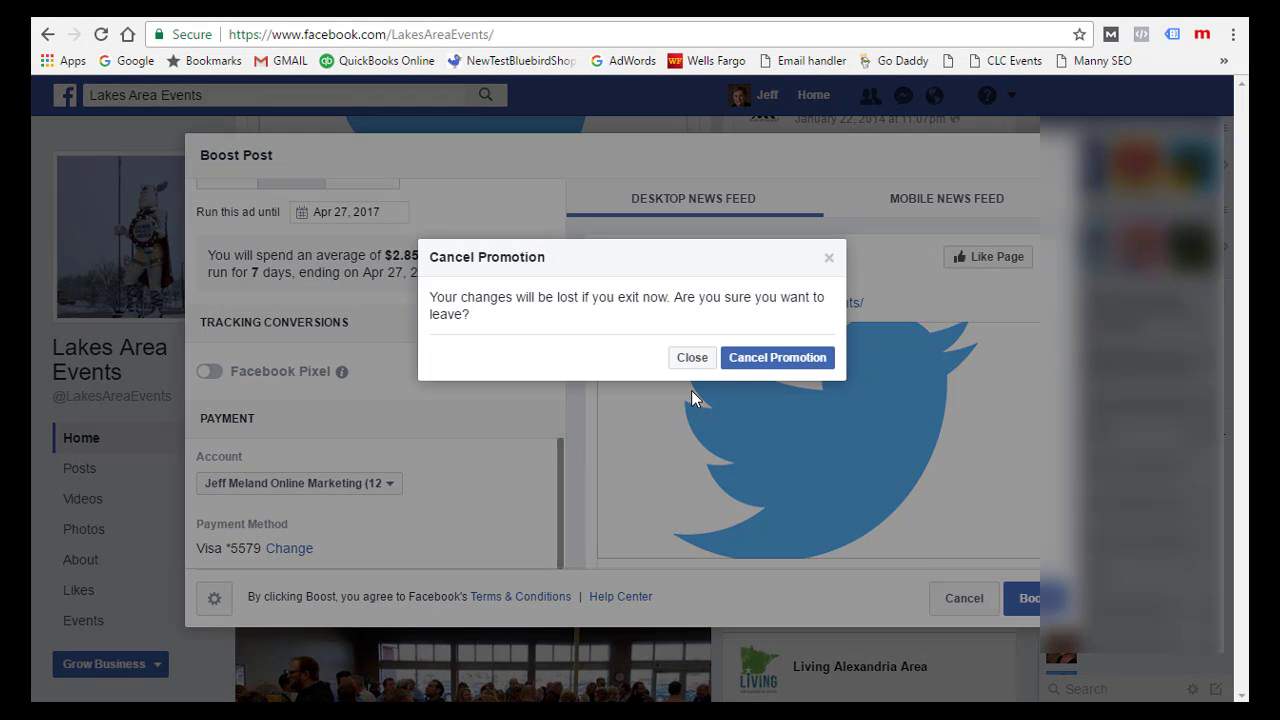
click(785, 358)
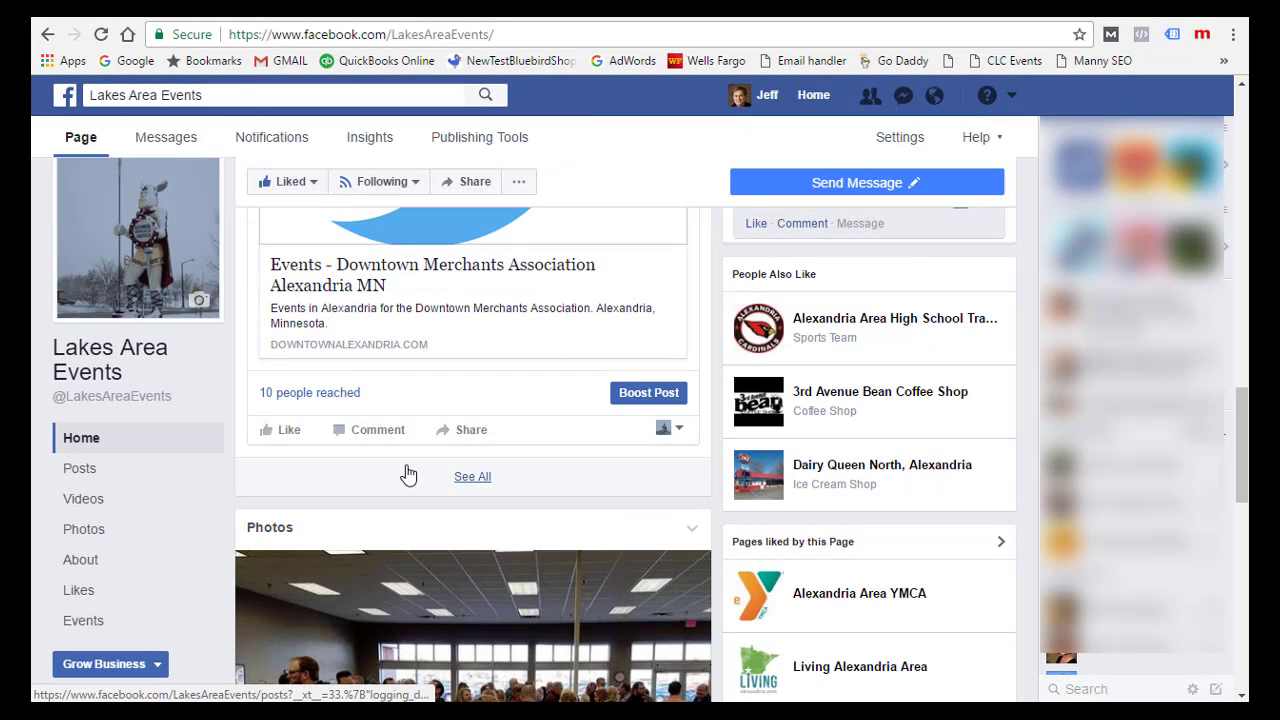
Step: Open the boost settings for the April 8 cover photo post and review its post button and audience options, keeping No Button
scroll(437, 429, up, 5)
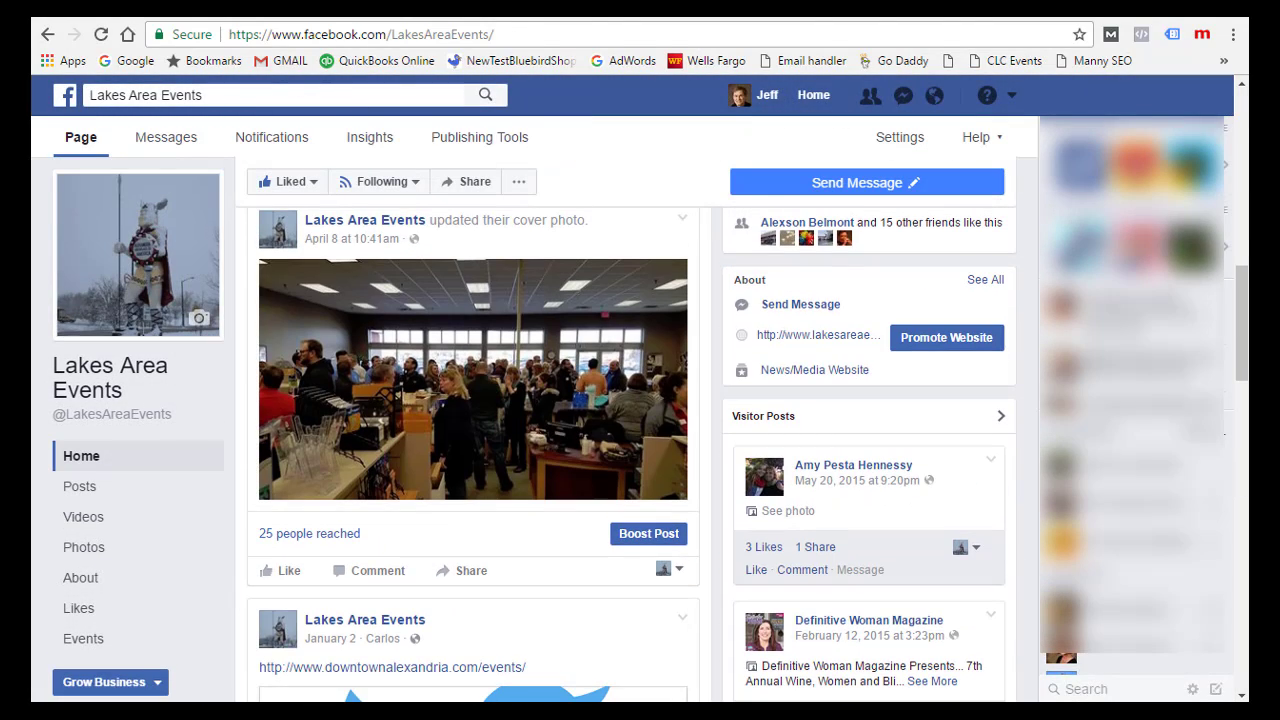
click(150, 8)
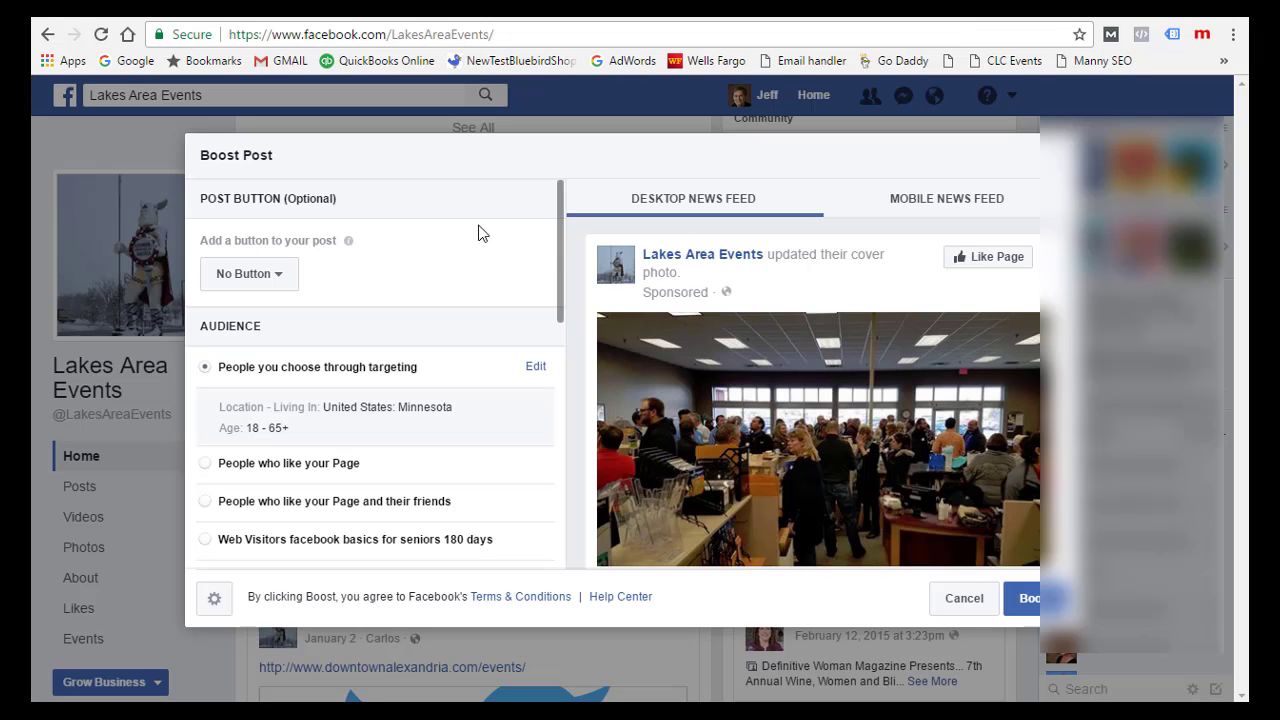
mouse_move(348, 241)
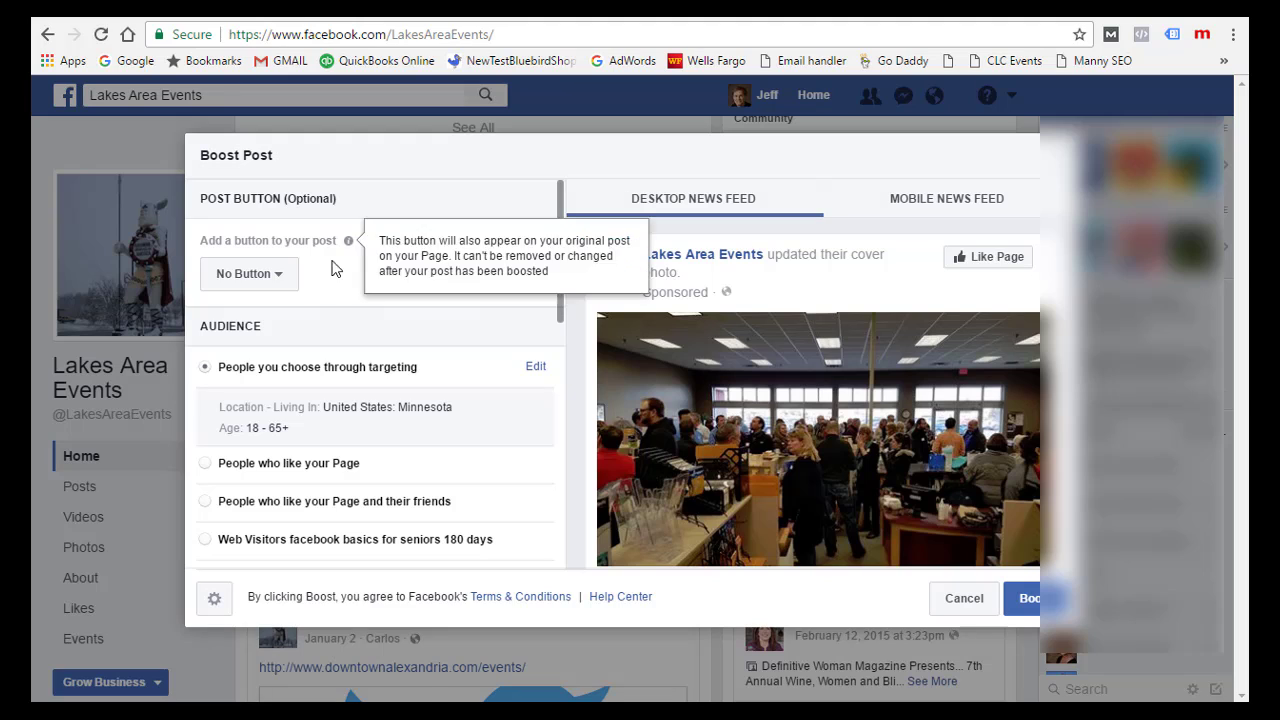
click(267, 277)
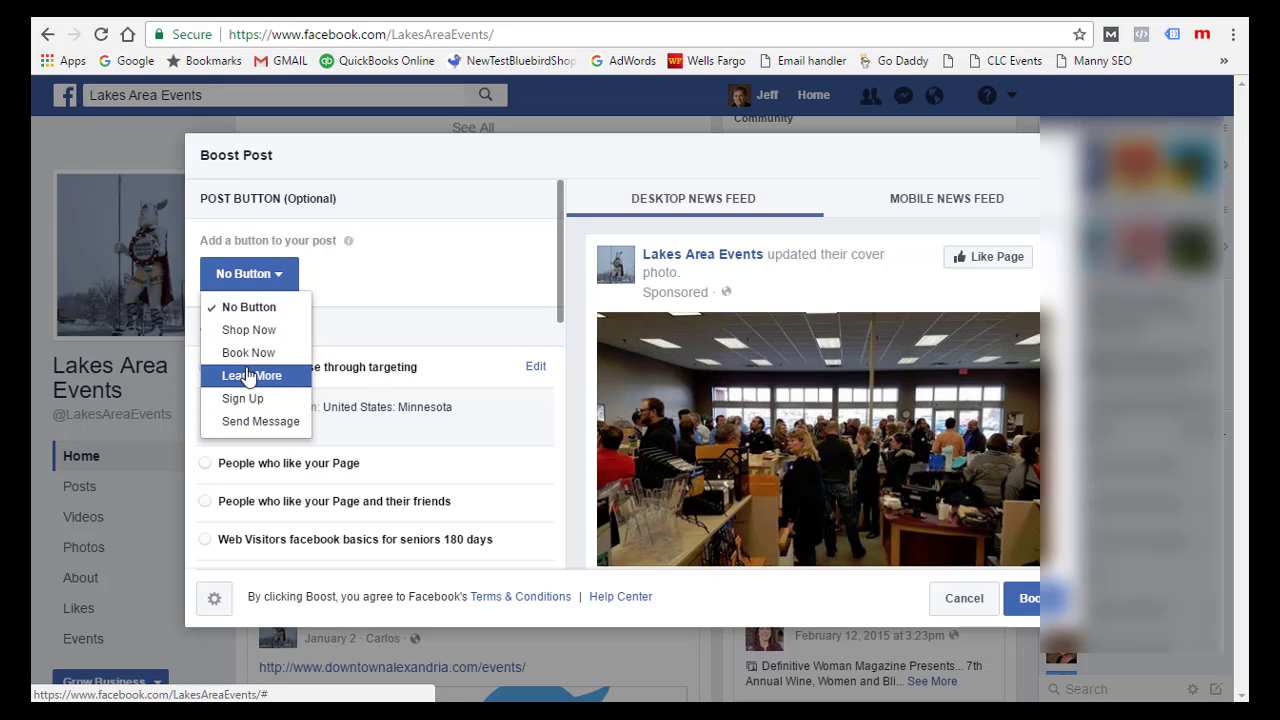
click(322, 277)
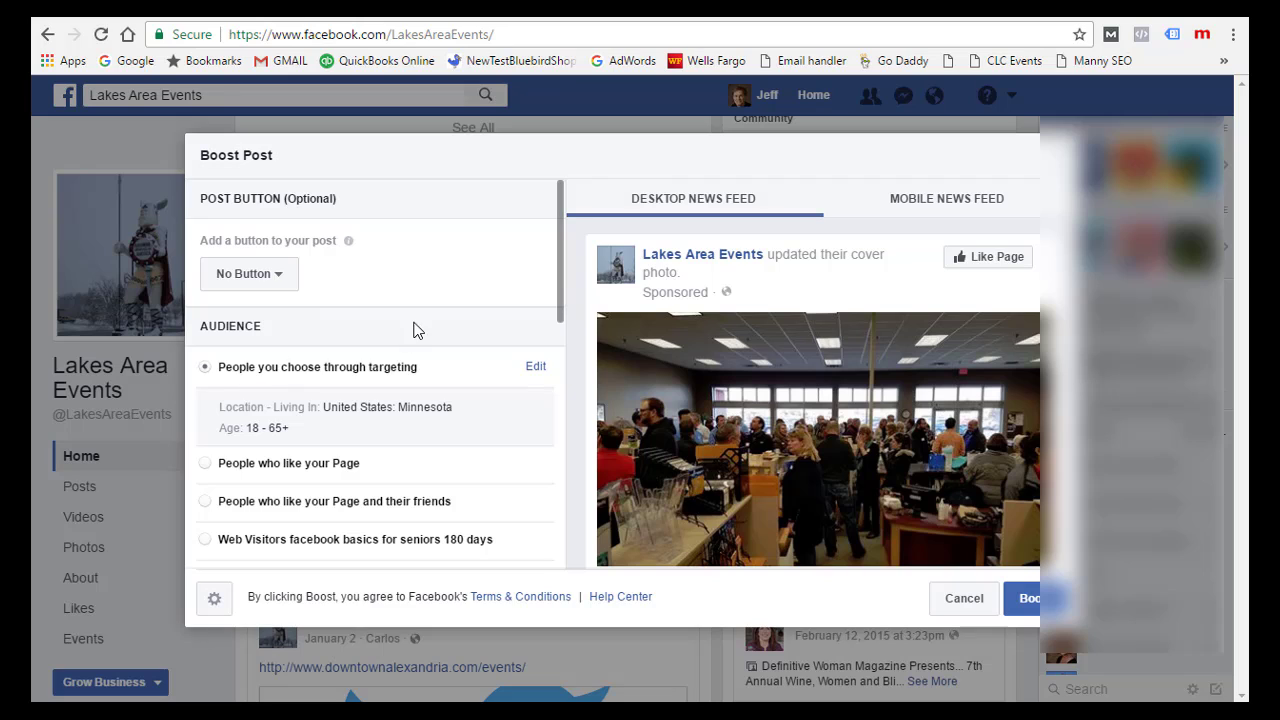
scroll(416, 310, down, 1)
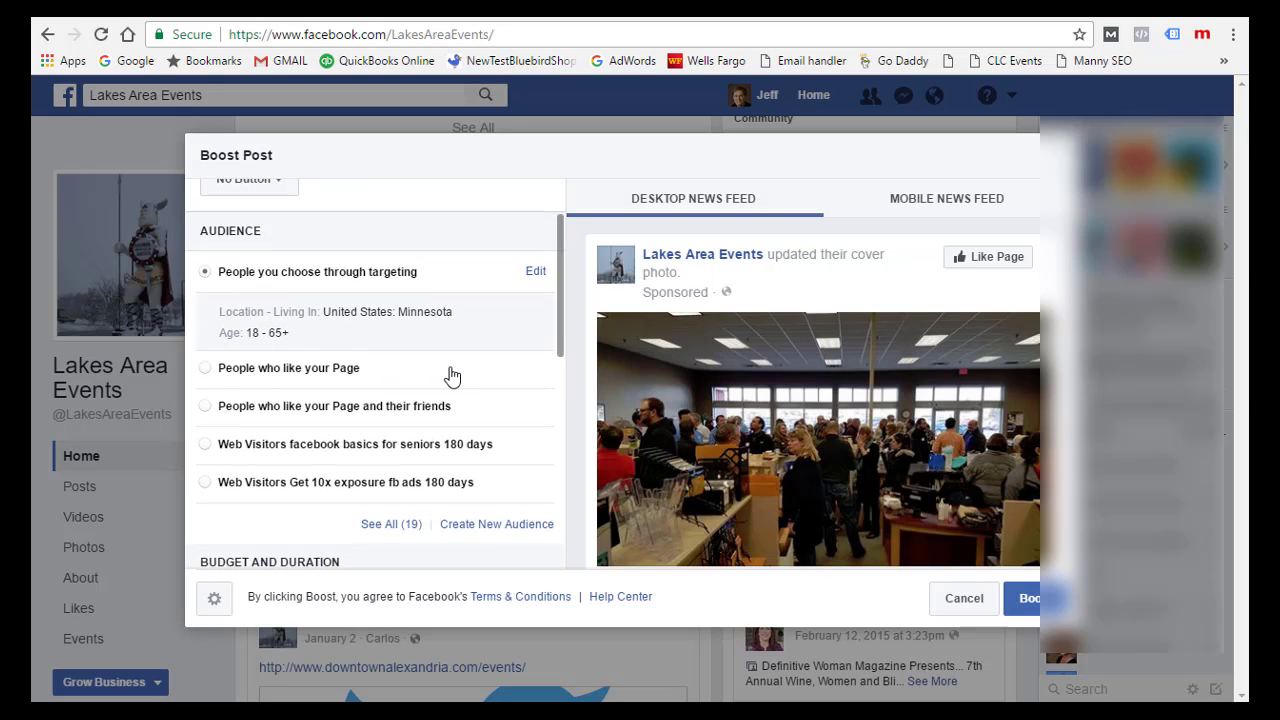
scroll(450, 376, down, 1)
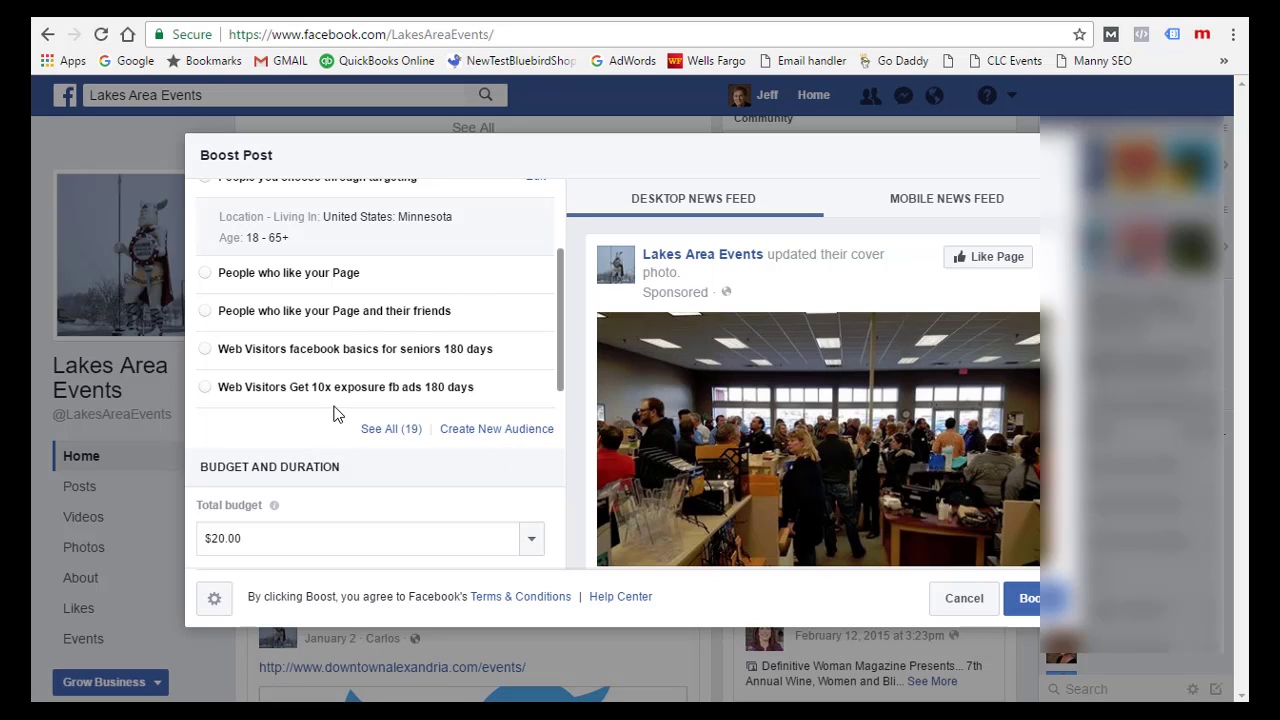
Step: Edit the "People you choose through targeting" audience and replace its Minnesota location with Alexandria, Minnesota
scroll(330, 410, up, 1)
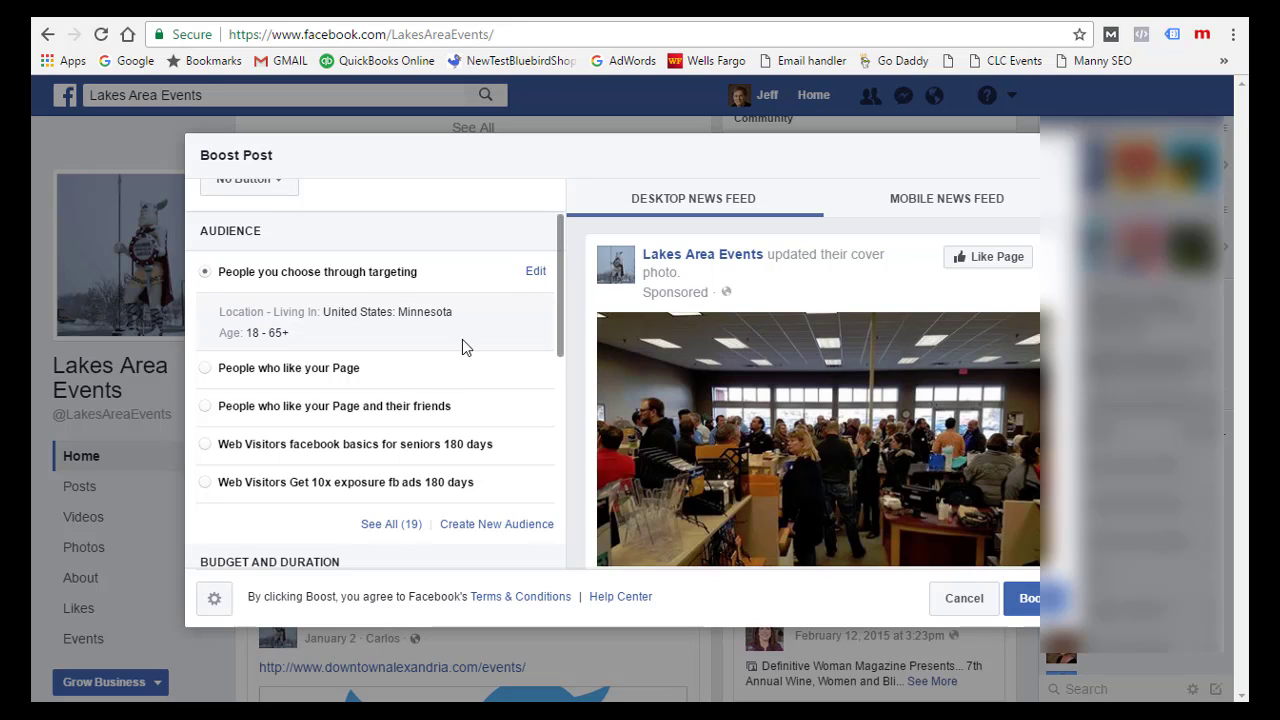
scroll(462, 339, down, 2)
scroll(465, 347, up, 3)
click(533, 366)
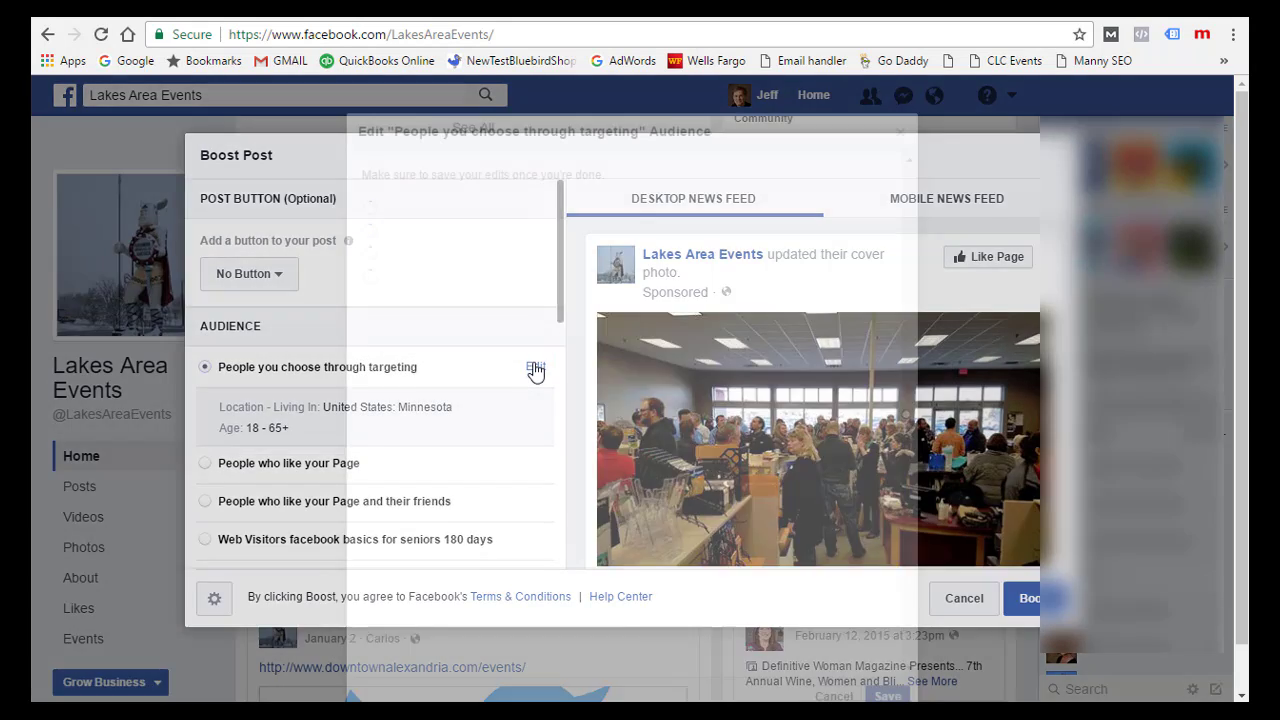
scroll(672, 309, down, 1)
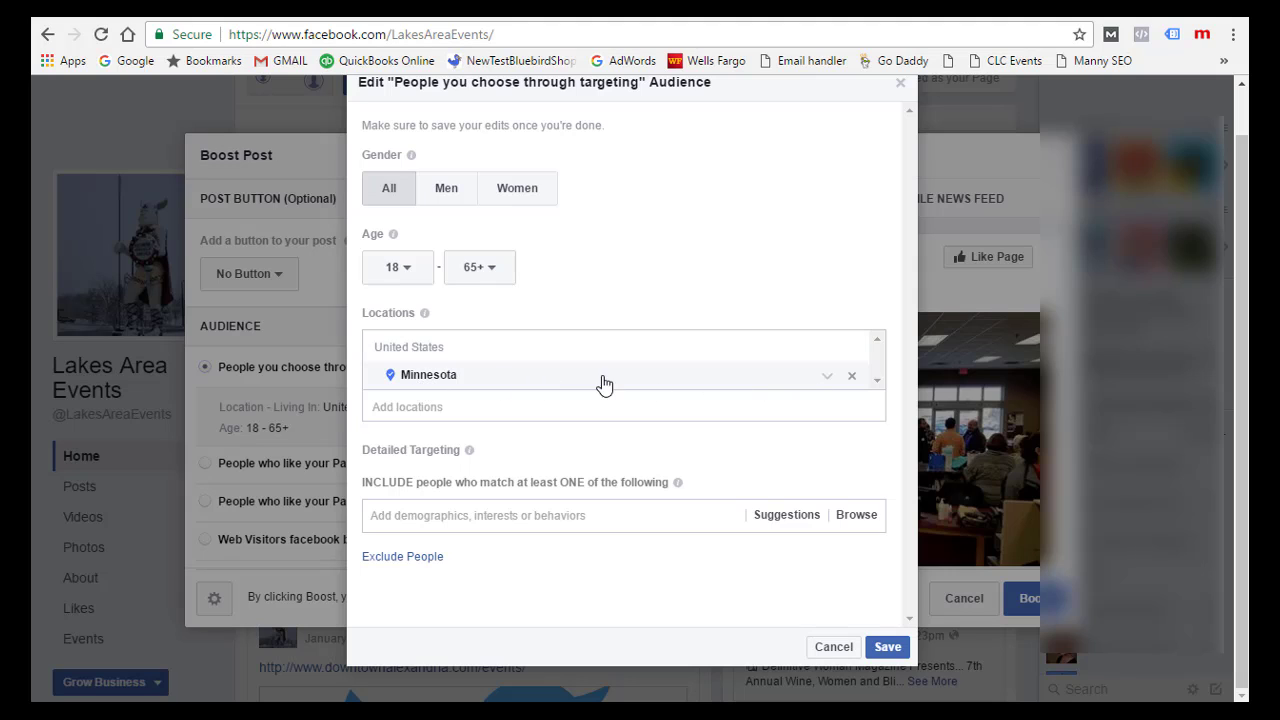
click(470, 410)
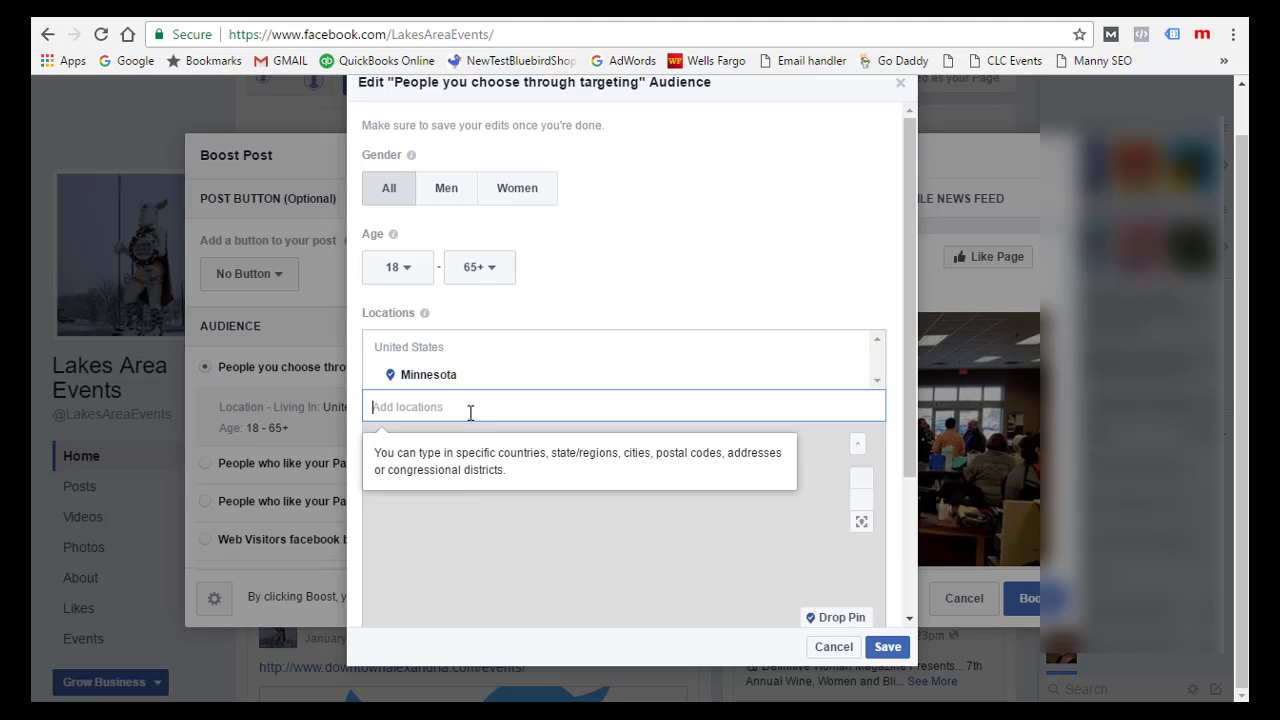
text(alexa)
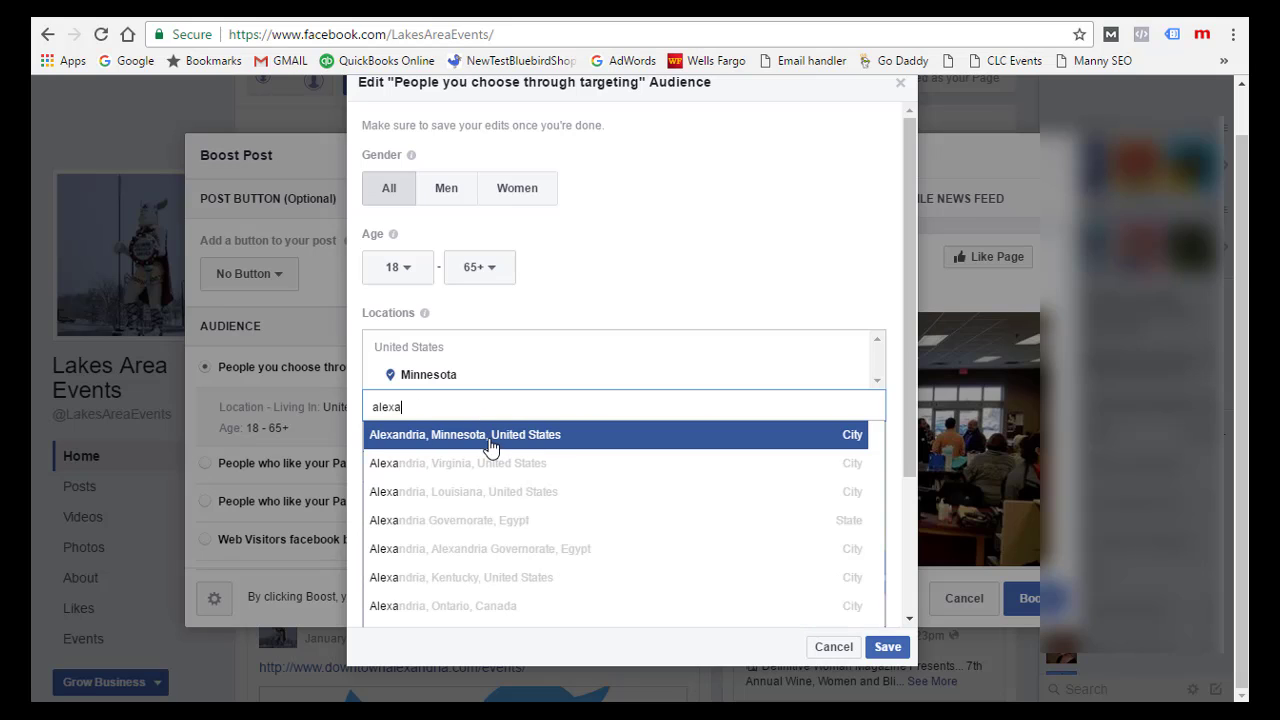
click(489, 440)
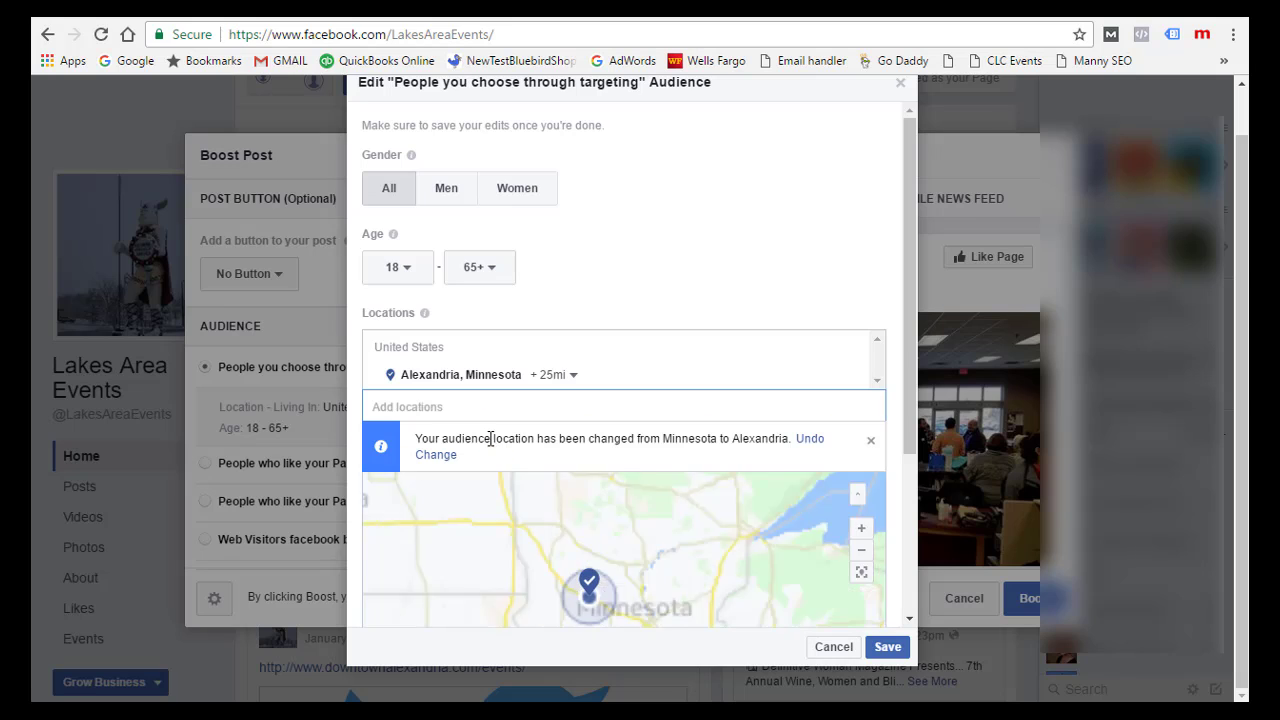
Step: Widen the radius around Alexandria to 30 miles and save the targeted audience
click(578, 380)
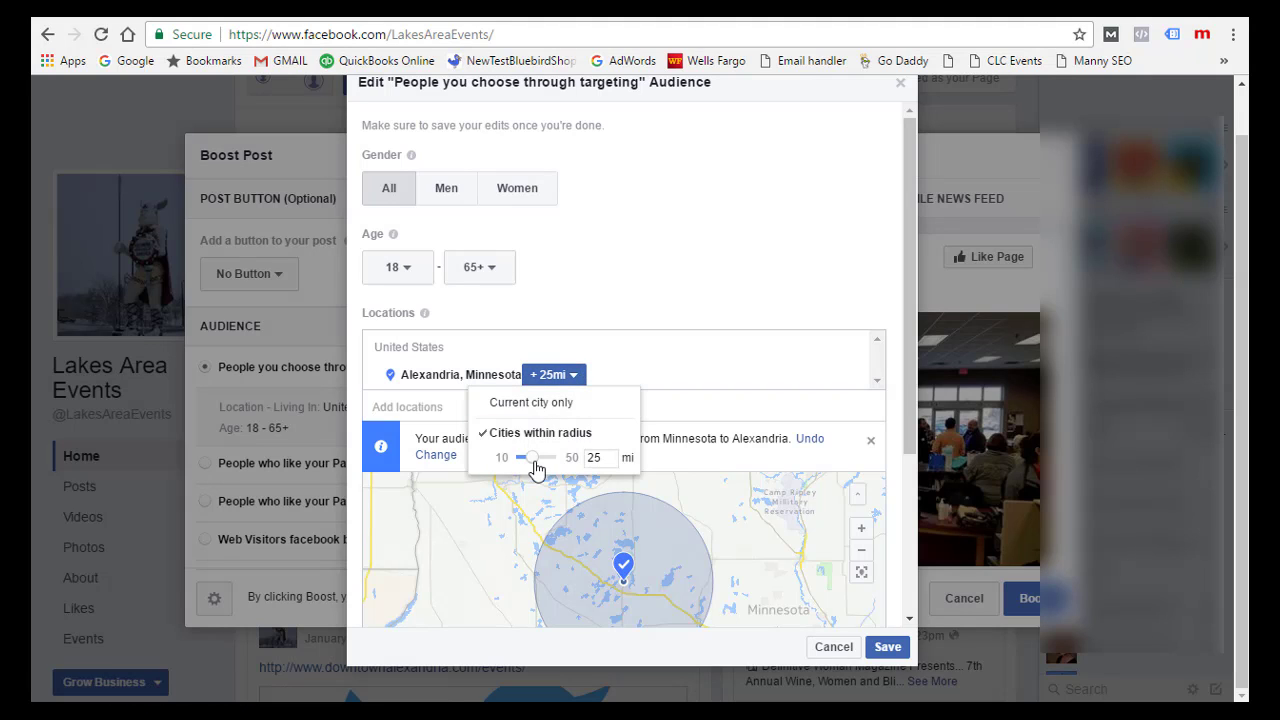
drag(558, 460, 545, 460)
click(639, 403)
scroll(700, 520, down, 1)
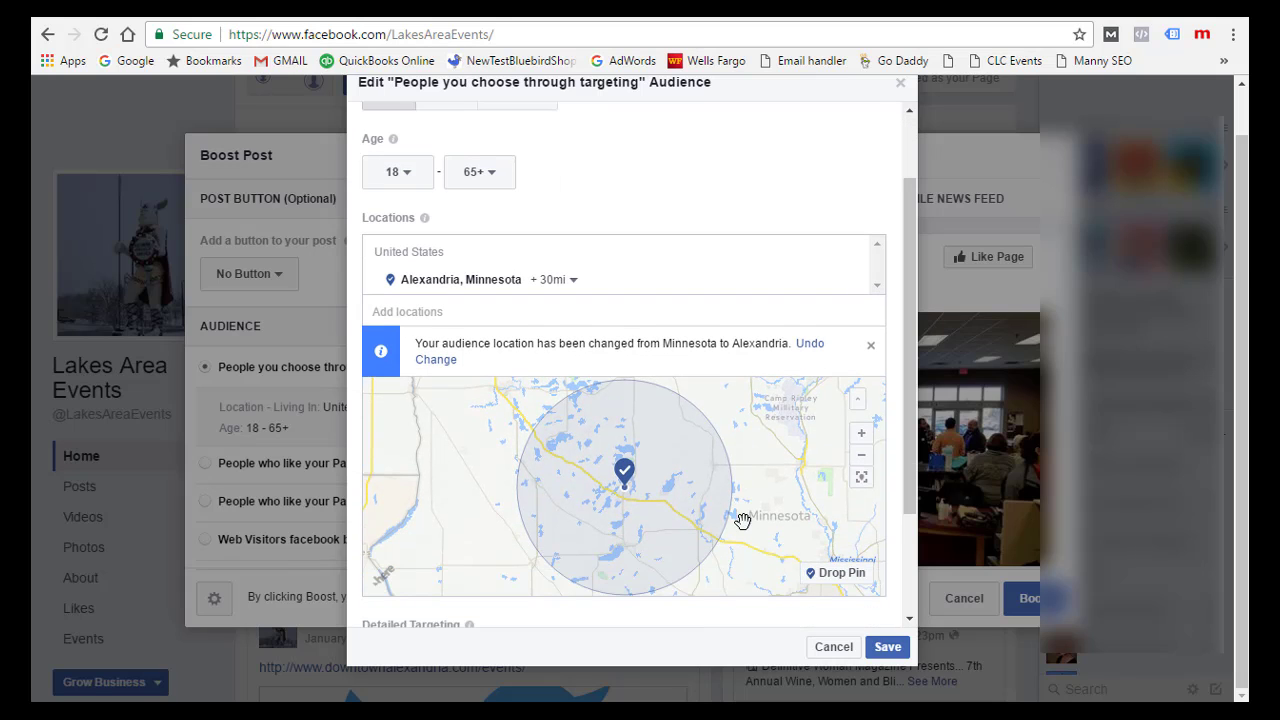
click(887, 646)
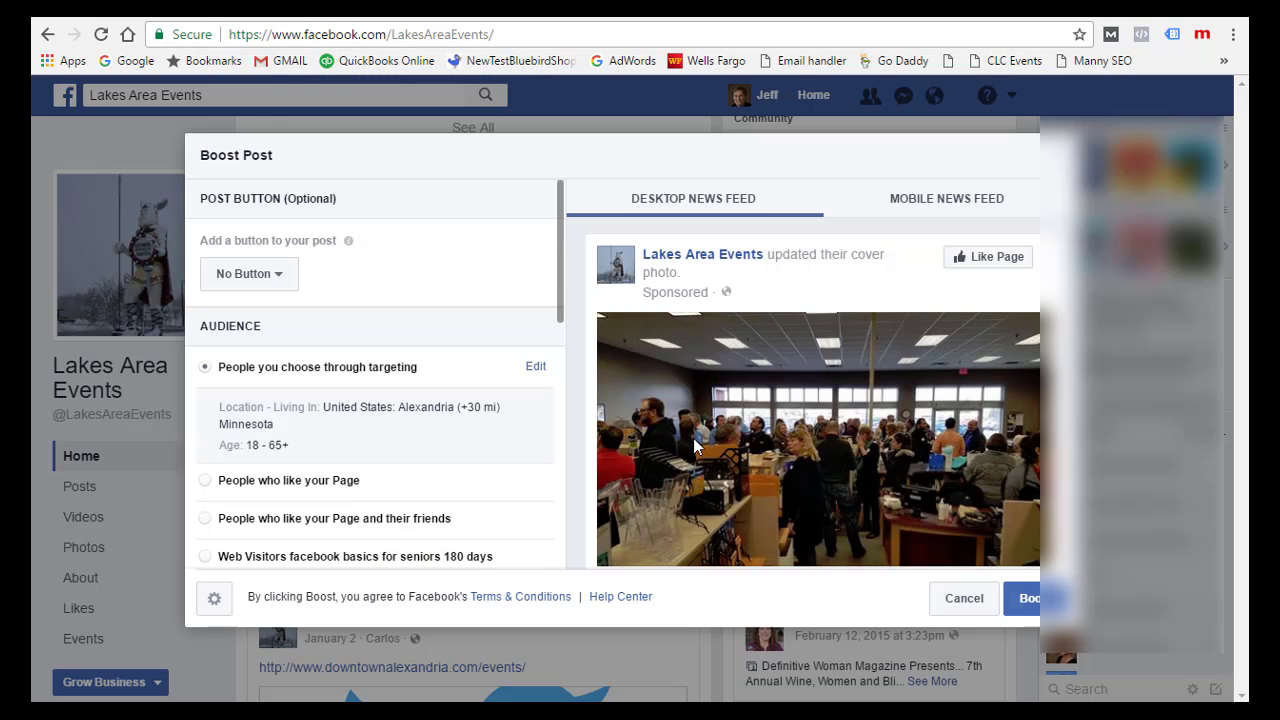
Step: Review the boost's budget, duration, tracking and payment settings, and check the calendar for the ad's end date
scroll(385, 405, down, 1)
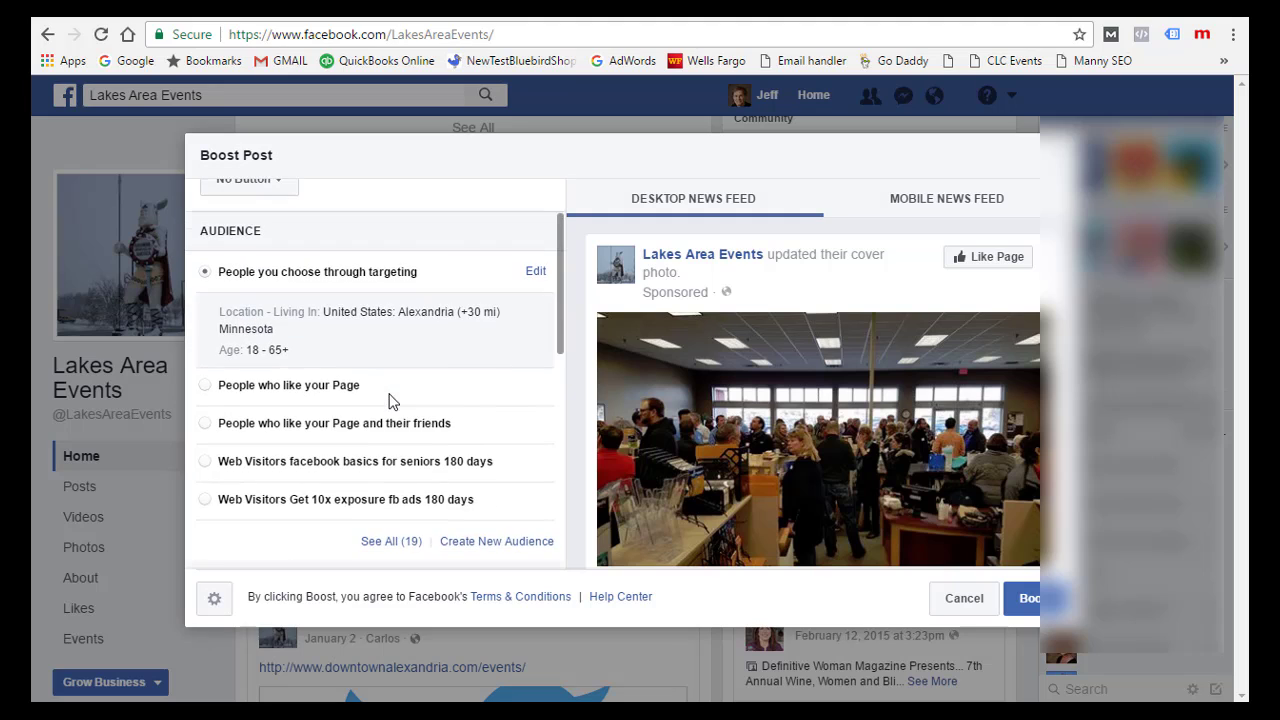
scroll(395, 389, down, 2)
scroll(395, 389, down, 1)
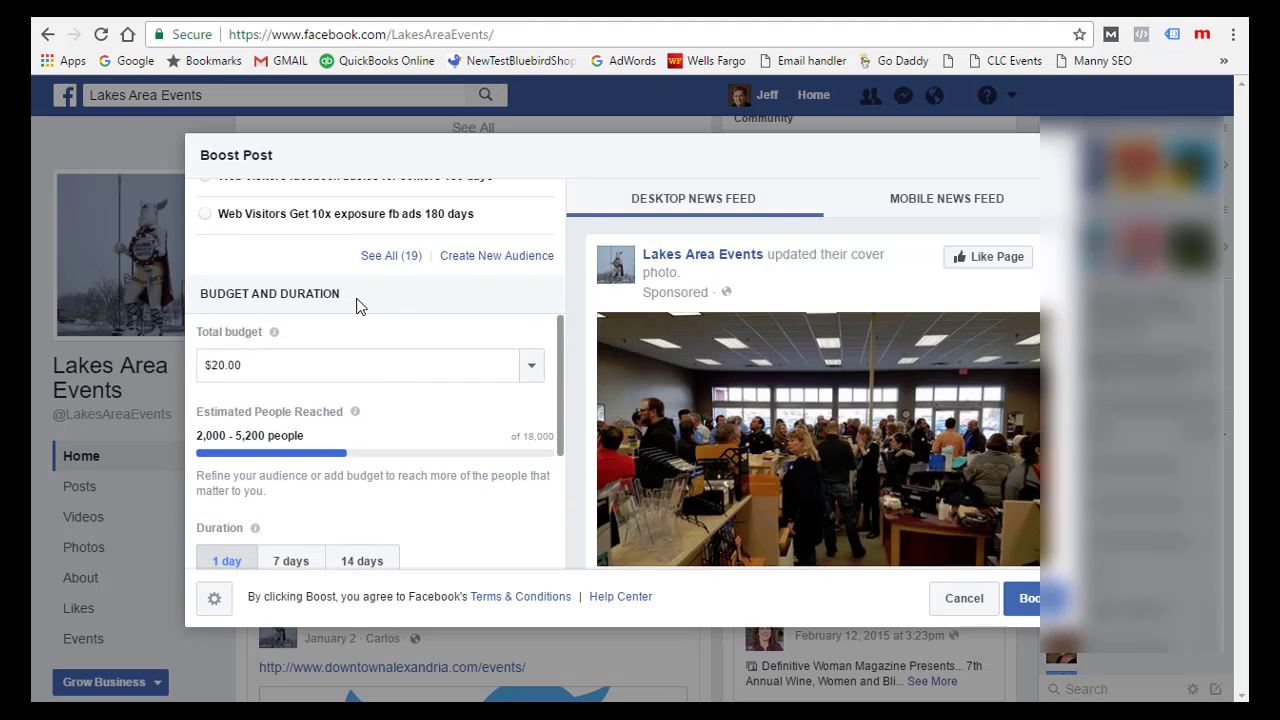
scroll(360, 306, down, 2)
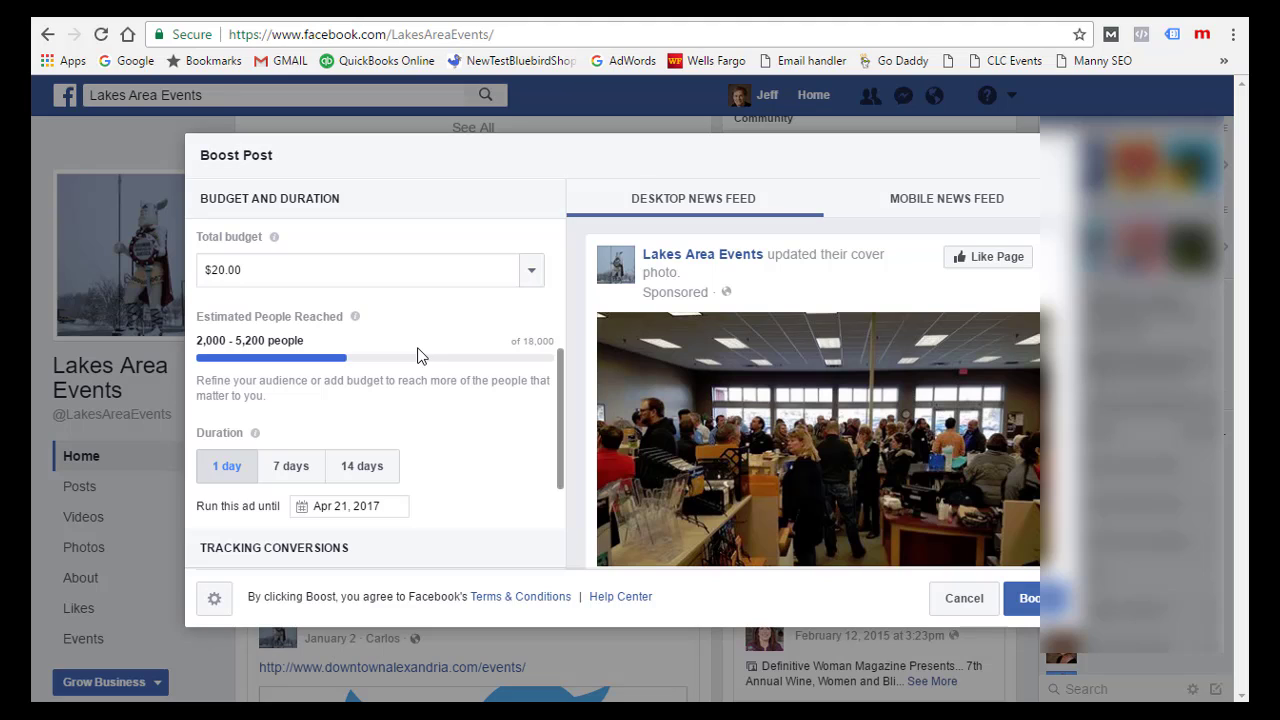
scroll(420, 355, down, 3)
scroll(477, 355, down, 1)
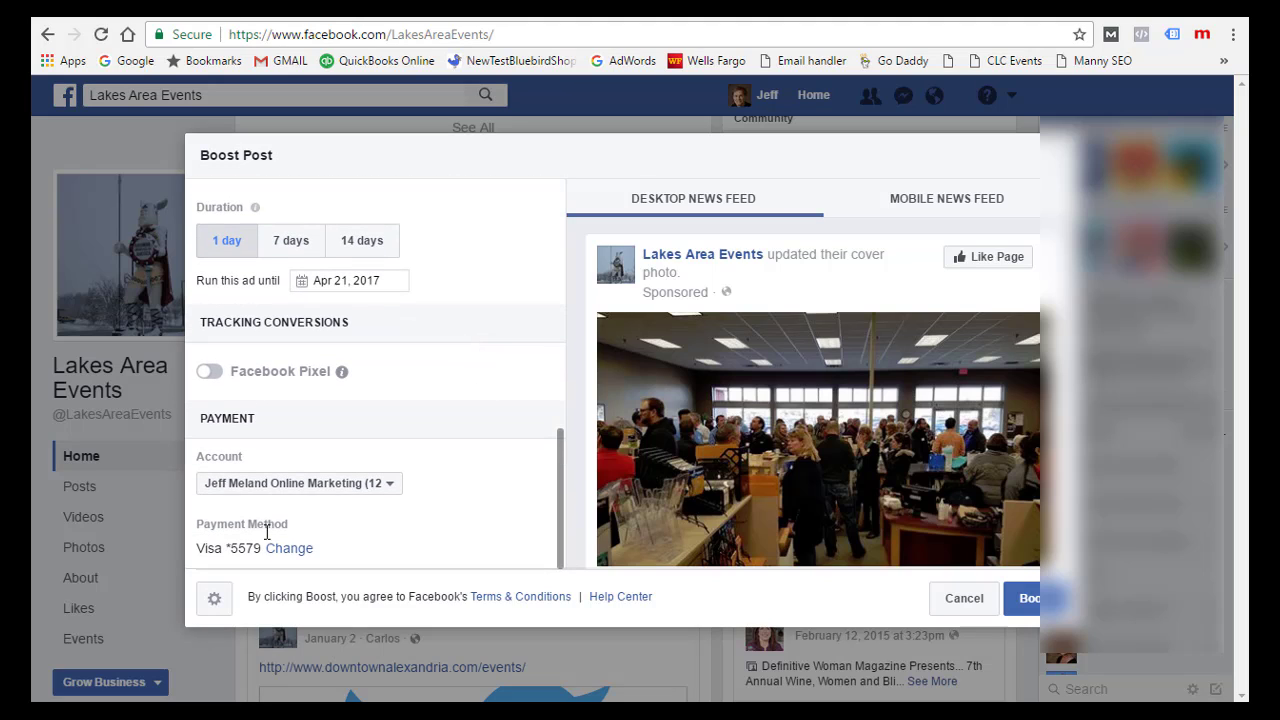
scroll(466, 524, up, 3)
scroll(430, 490, up, 2)
scroll(320, 440, down, 2)
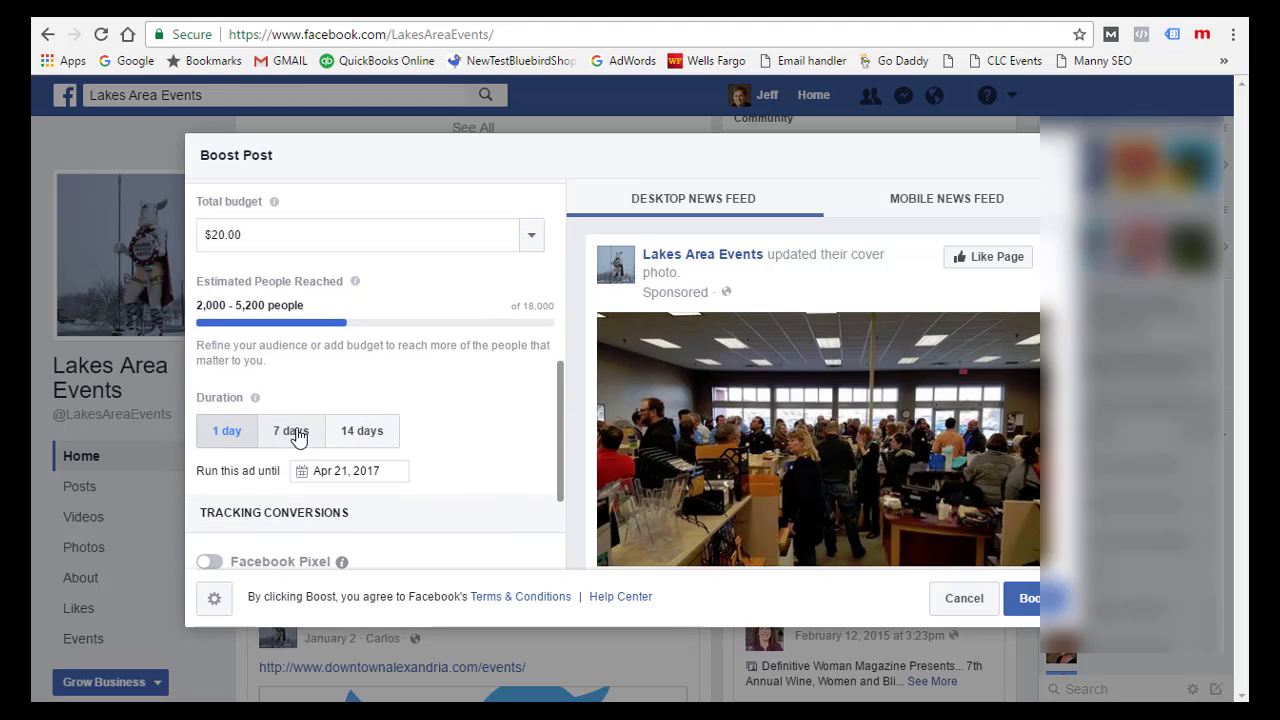
click(366, 462)
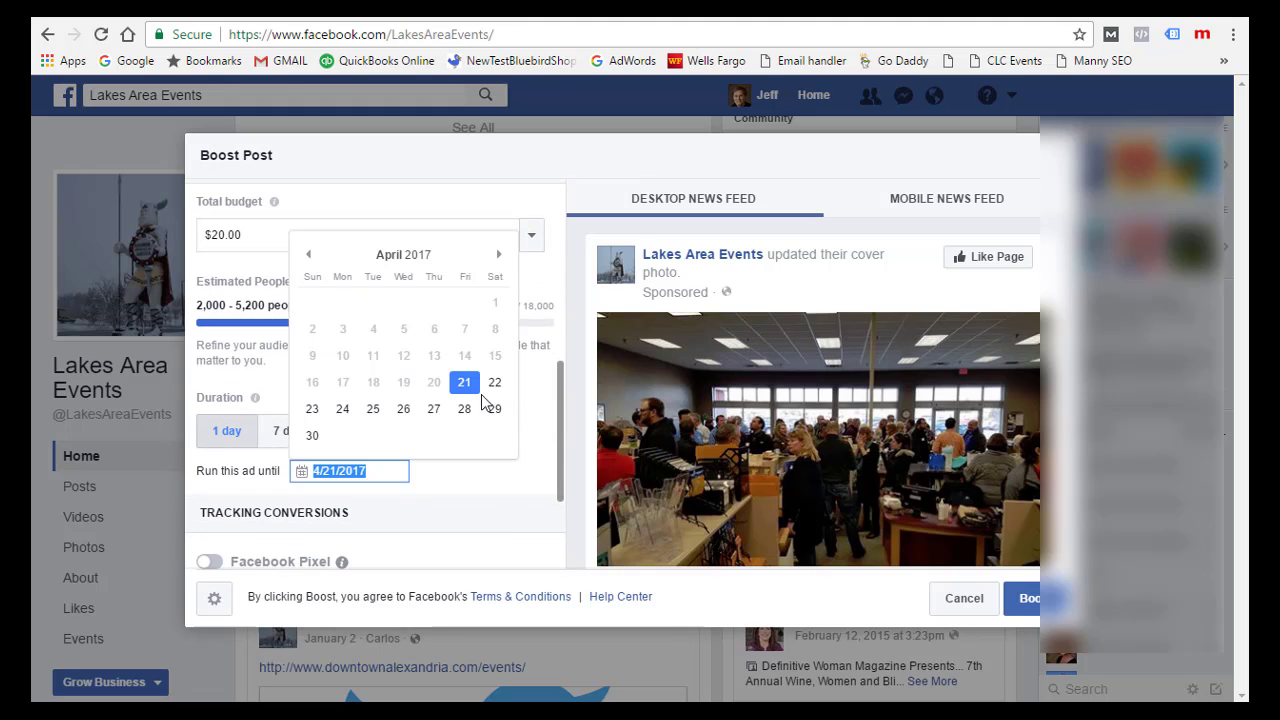
click(454, 508)
scroll(428, 455, up, 1)
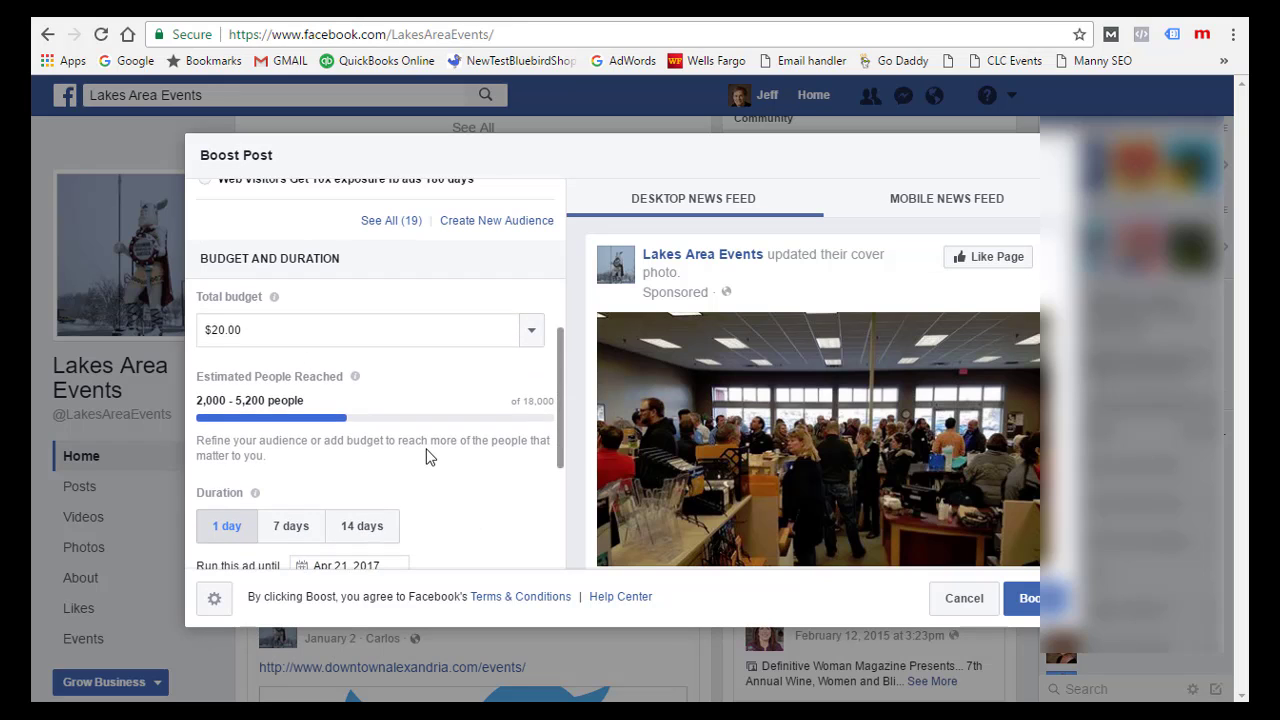
Step: Review the total budget choices, select Choose Your Own, keep $20.00, and compare the budget with the audience and duration settings
scroll(434, 486, up, 1)
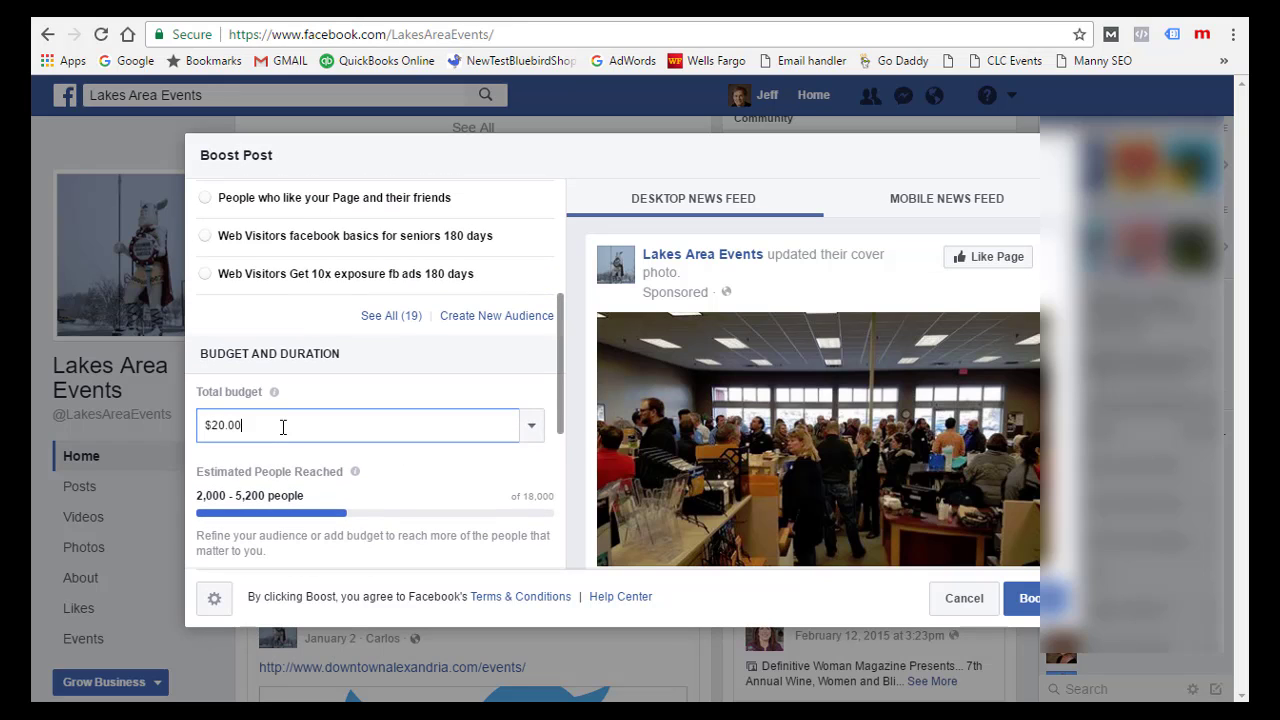
click(534, 429)
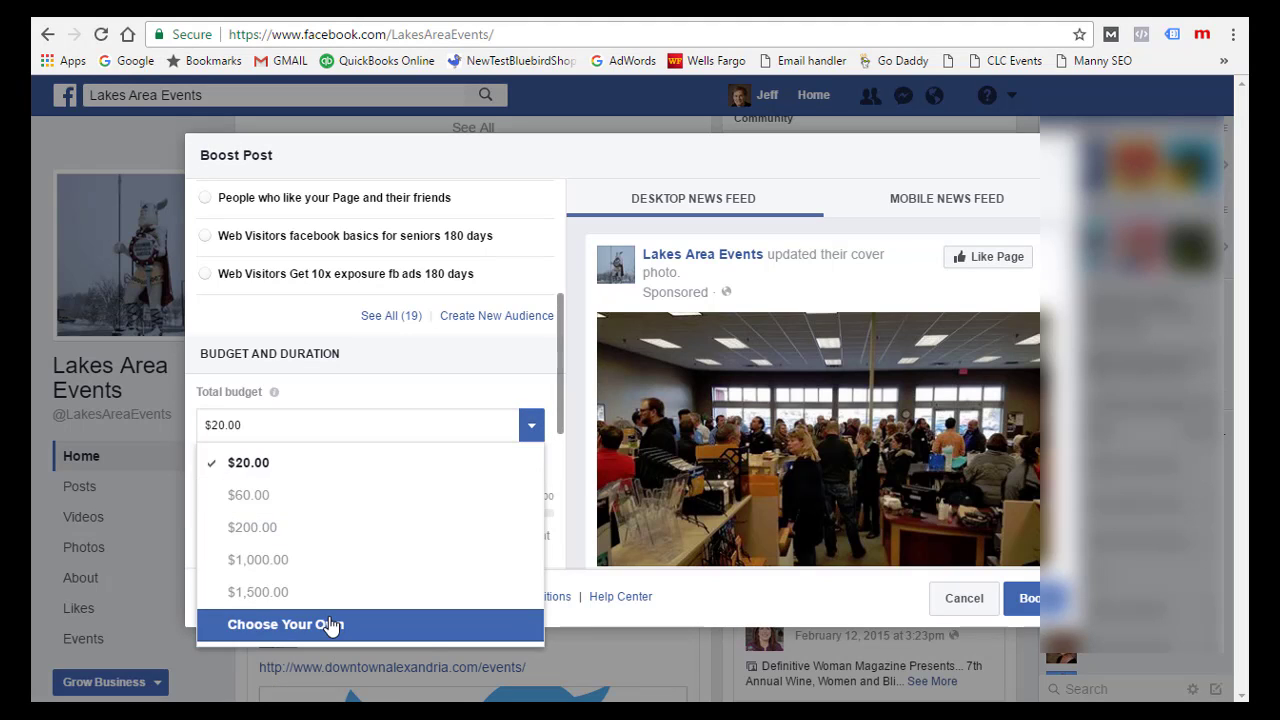
click(330, 624)
click(298, 423)
scroll(386, 425, down, 2)
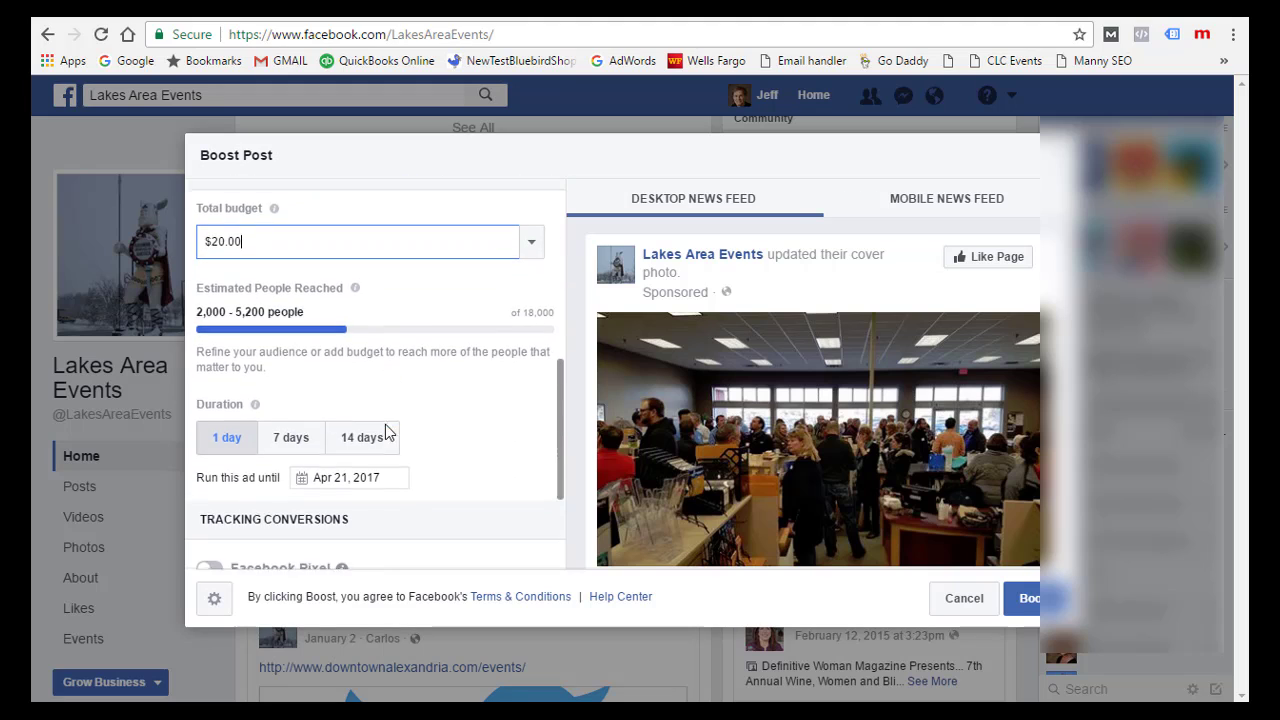
scroll(476, 388, up, 1)
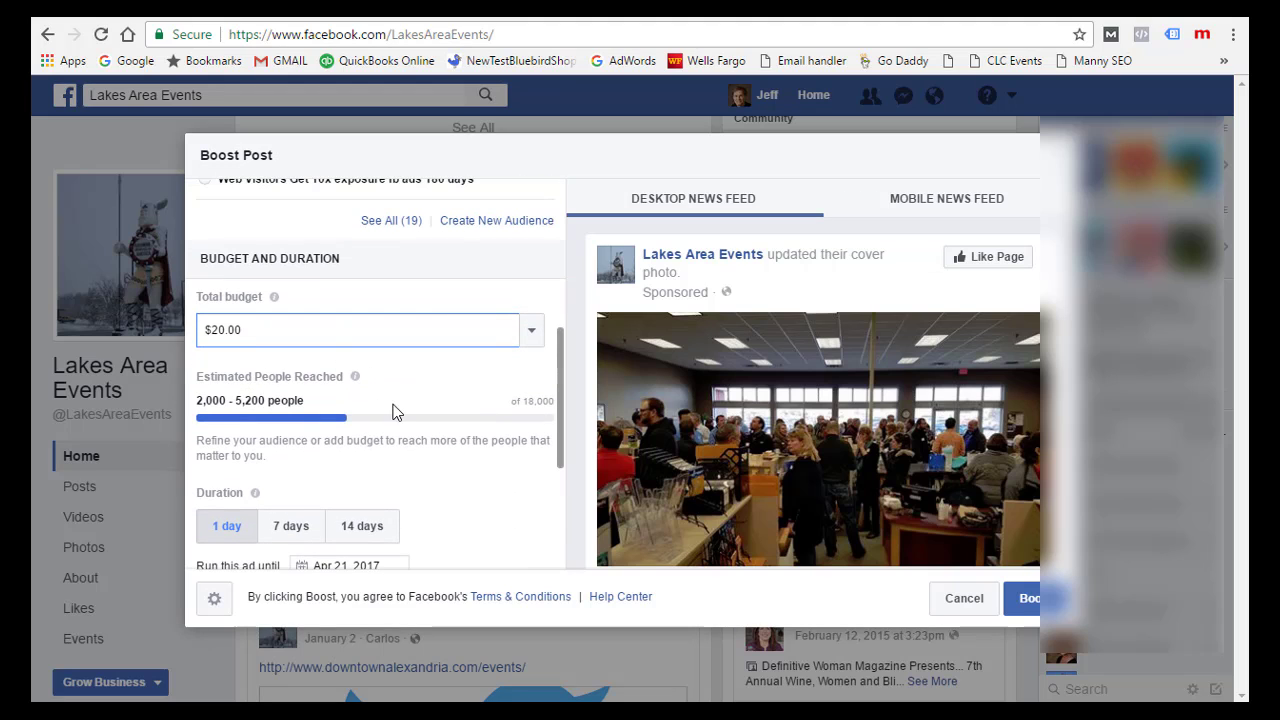
scroll(392, 420, up, 2)
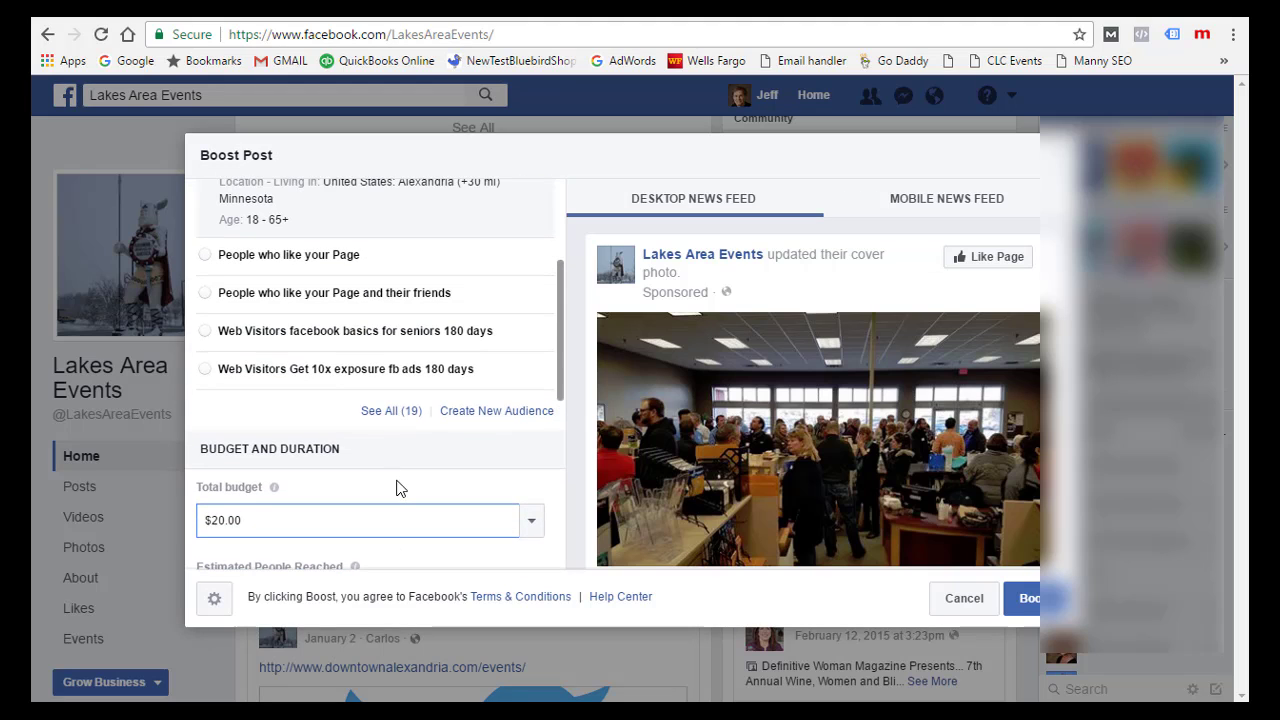
scroll(394, 485, down, 2)
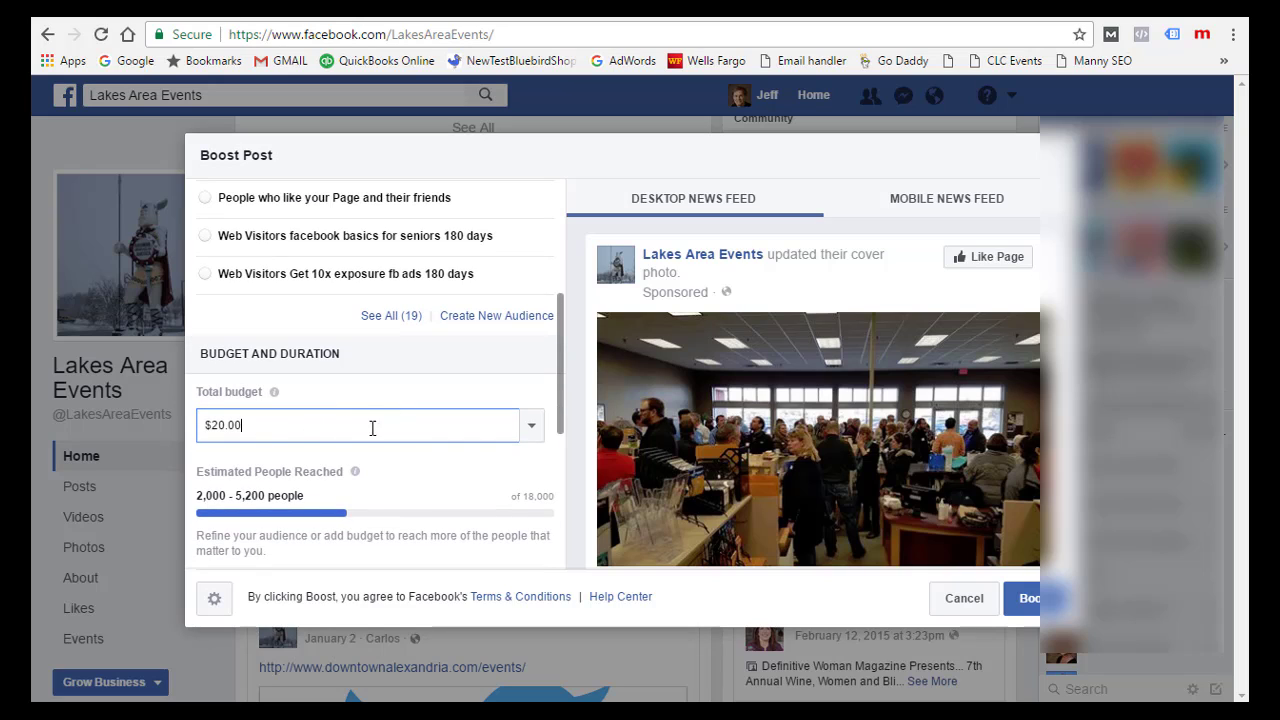
scroll(430, 440, down, 3)
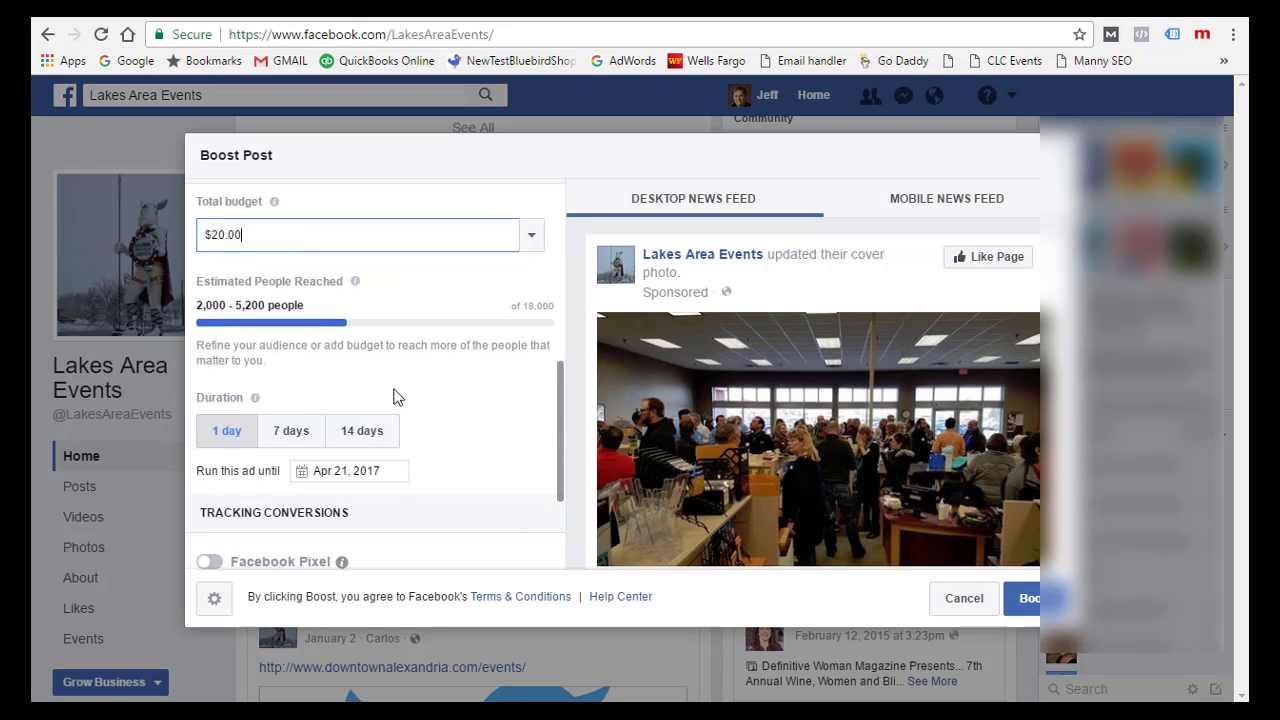
scroll(464, 420, up, 2)
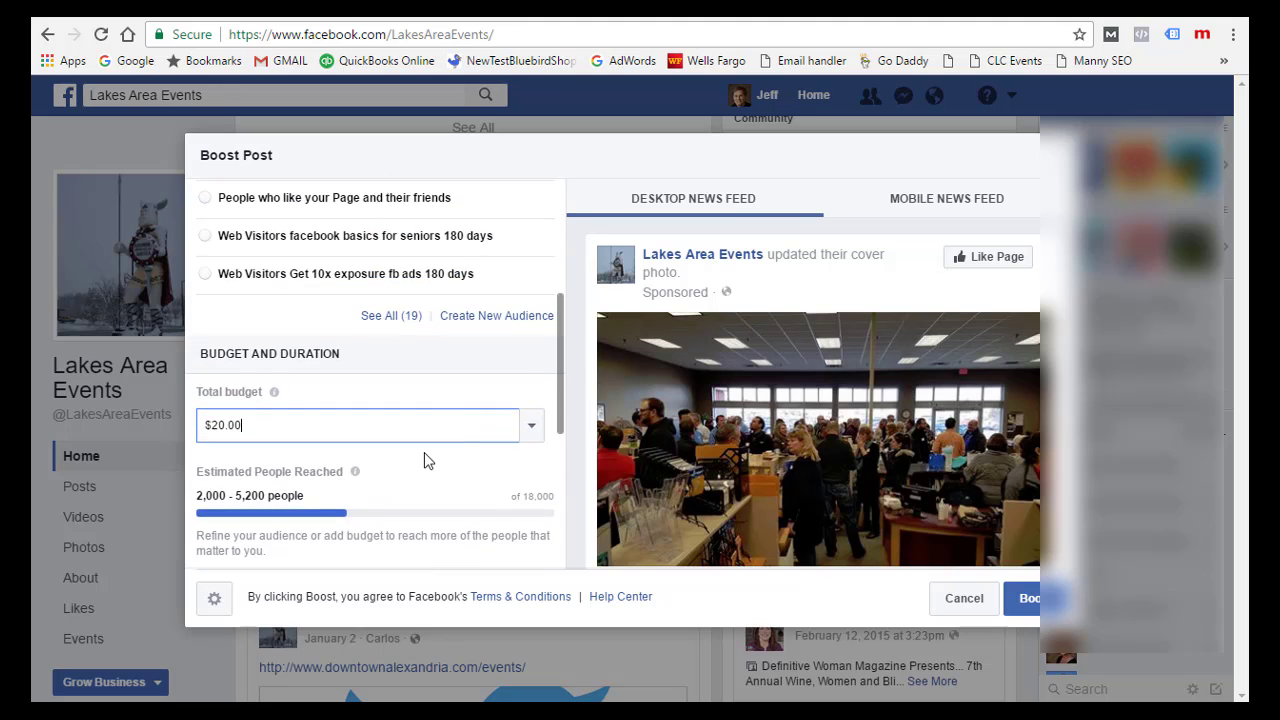
scroll(424, 452, up, 3)
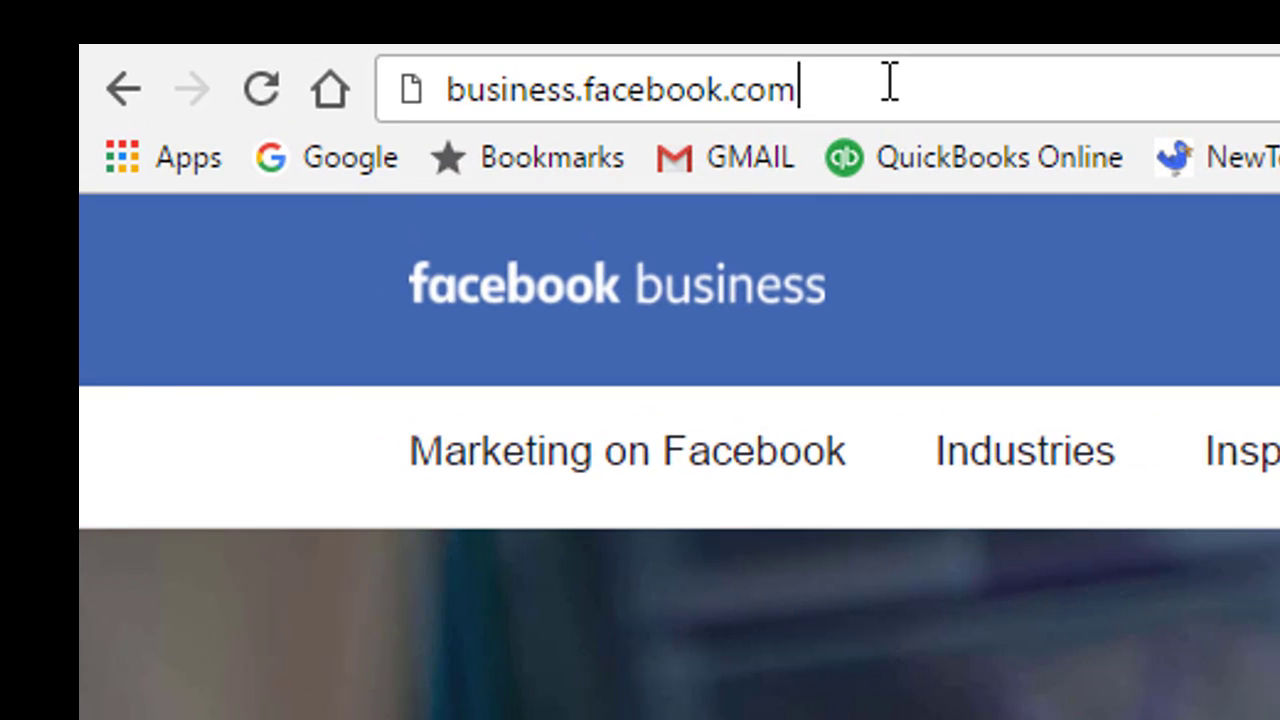
Step: Go to business.facebook.com and open Ads Manager from Business Manager
key(Return)
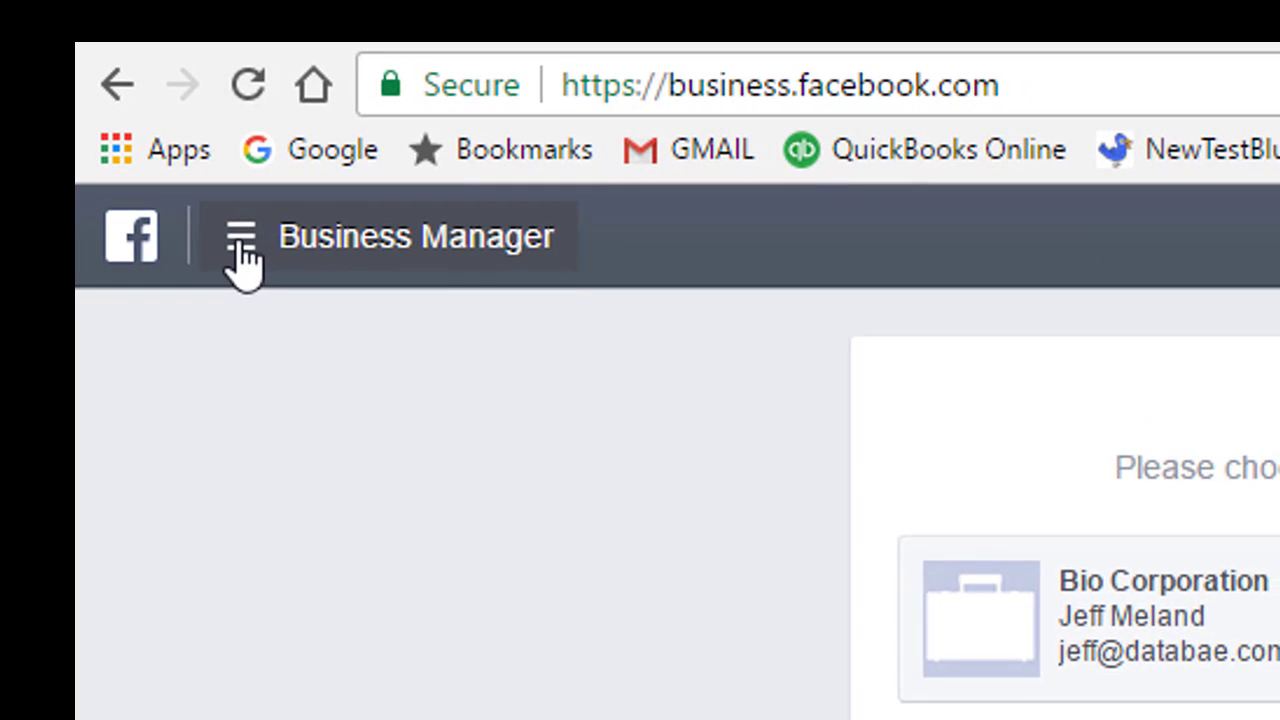
click(243, 262)
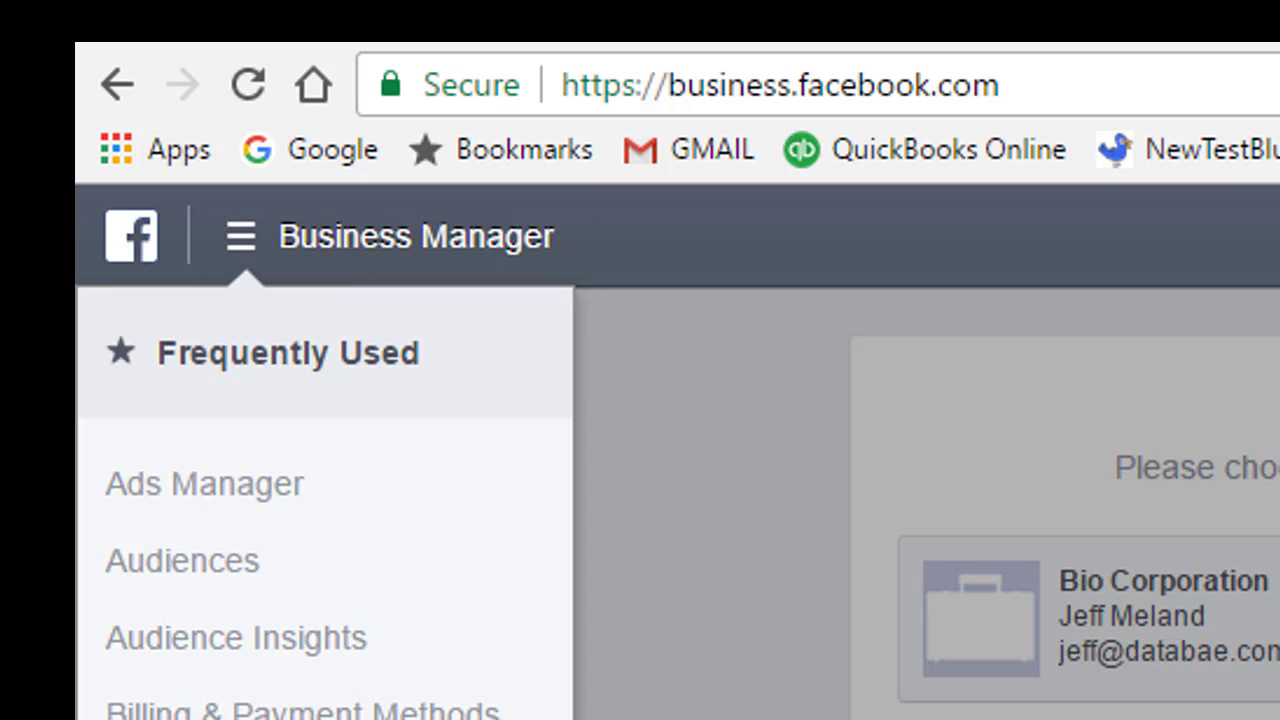
click(206, 510)
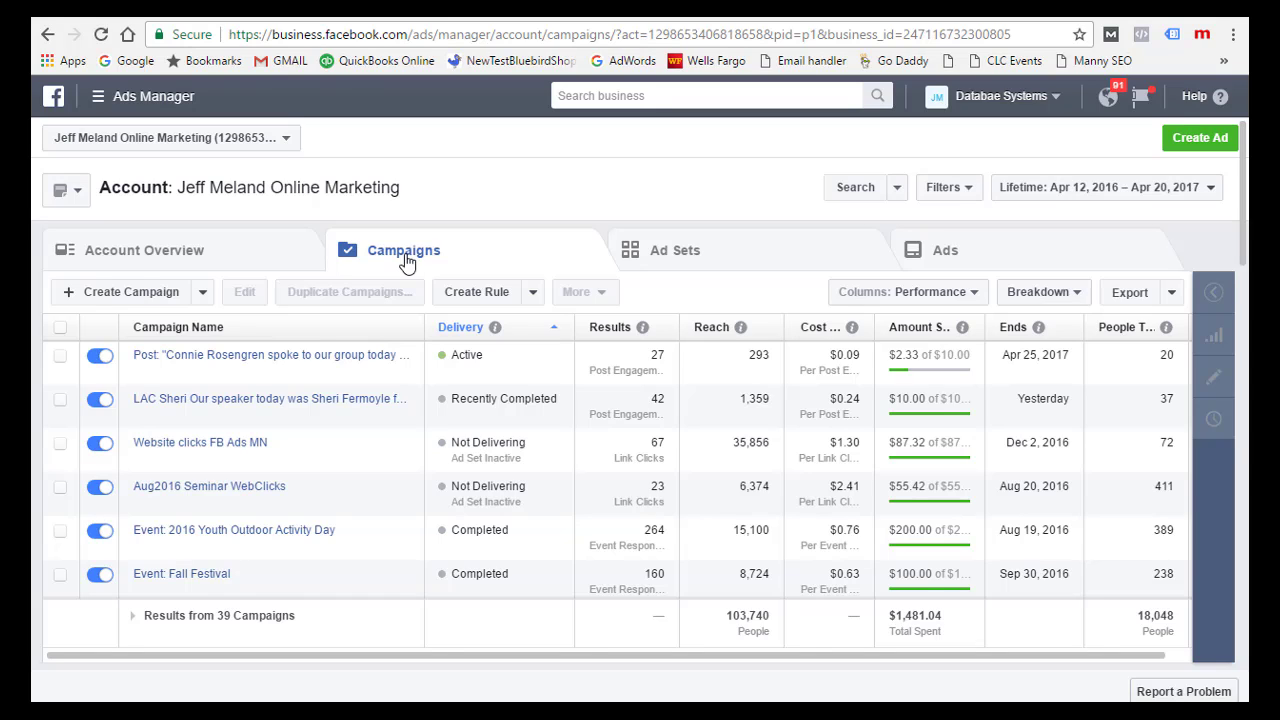
Step: View the active post campaign's ad sets, return to the campaigns, and check its campaign settings without saving changes
click(223, 357)
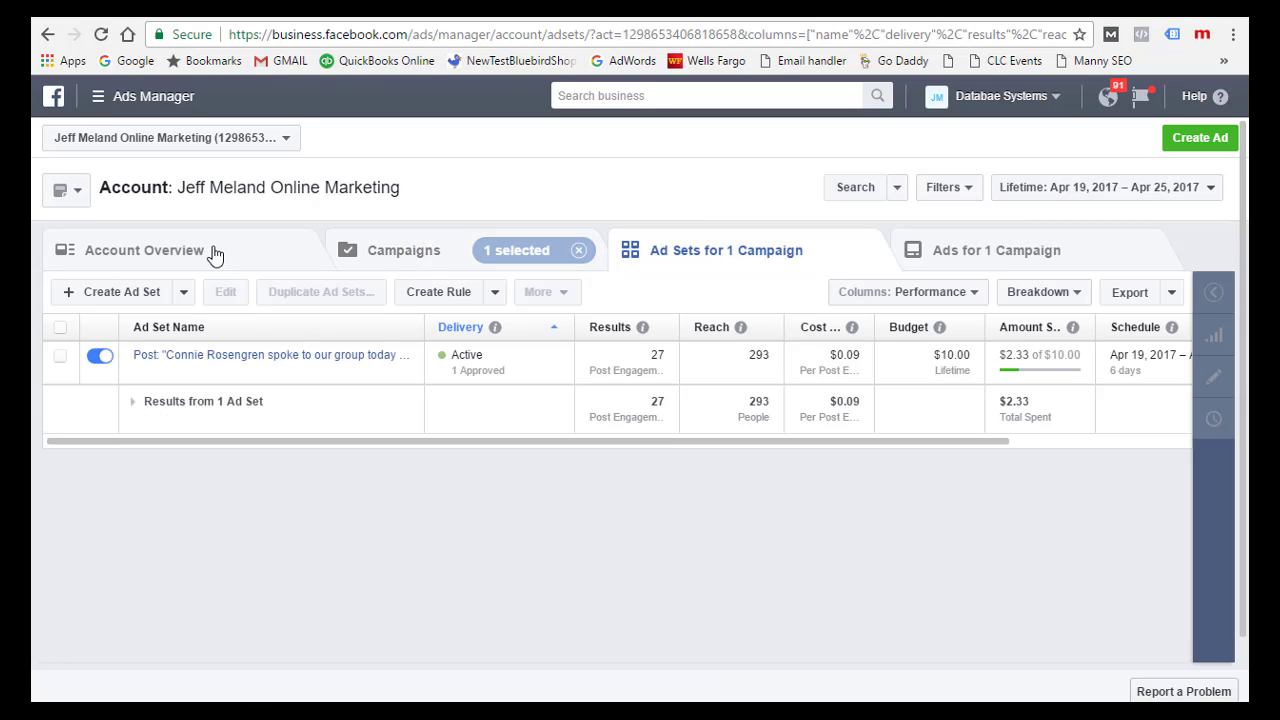
click(397, 252)
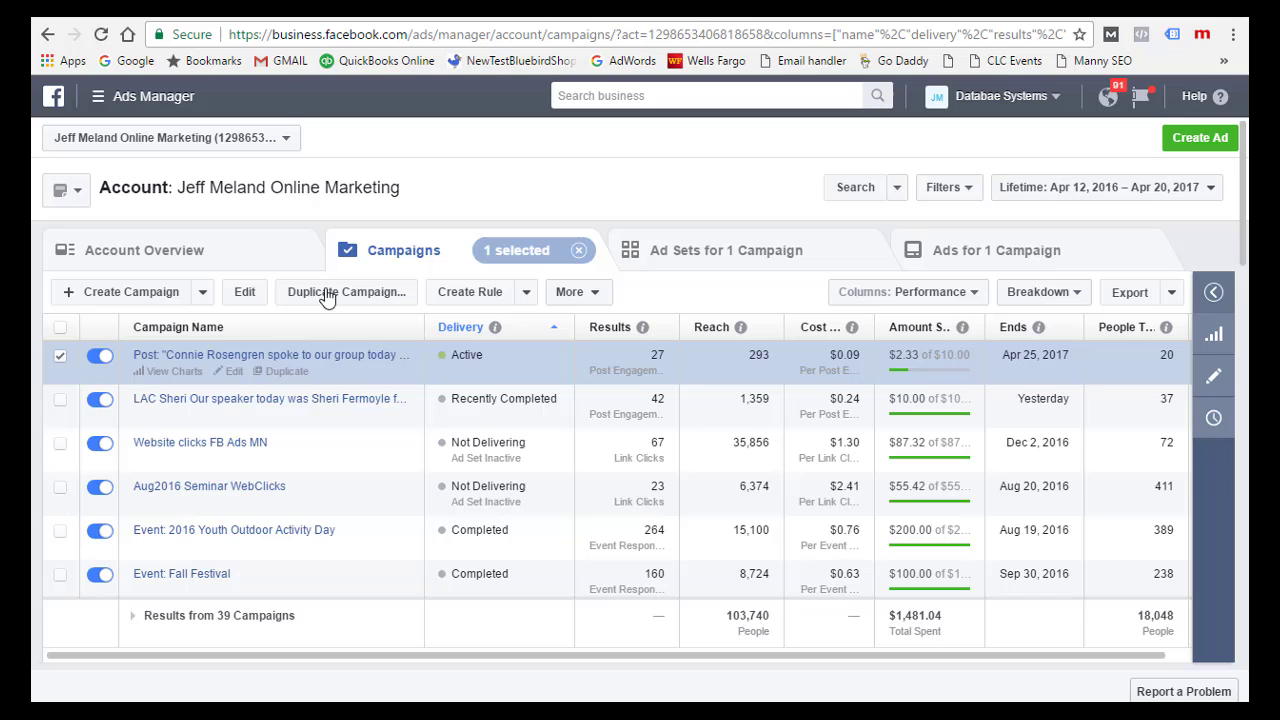
click(238, 373)
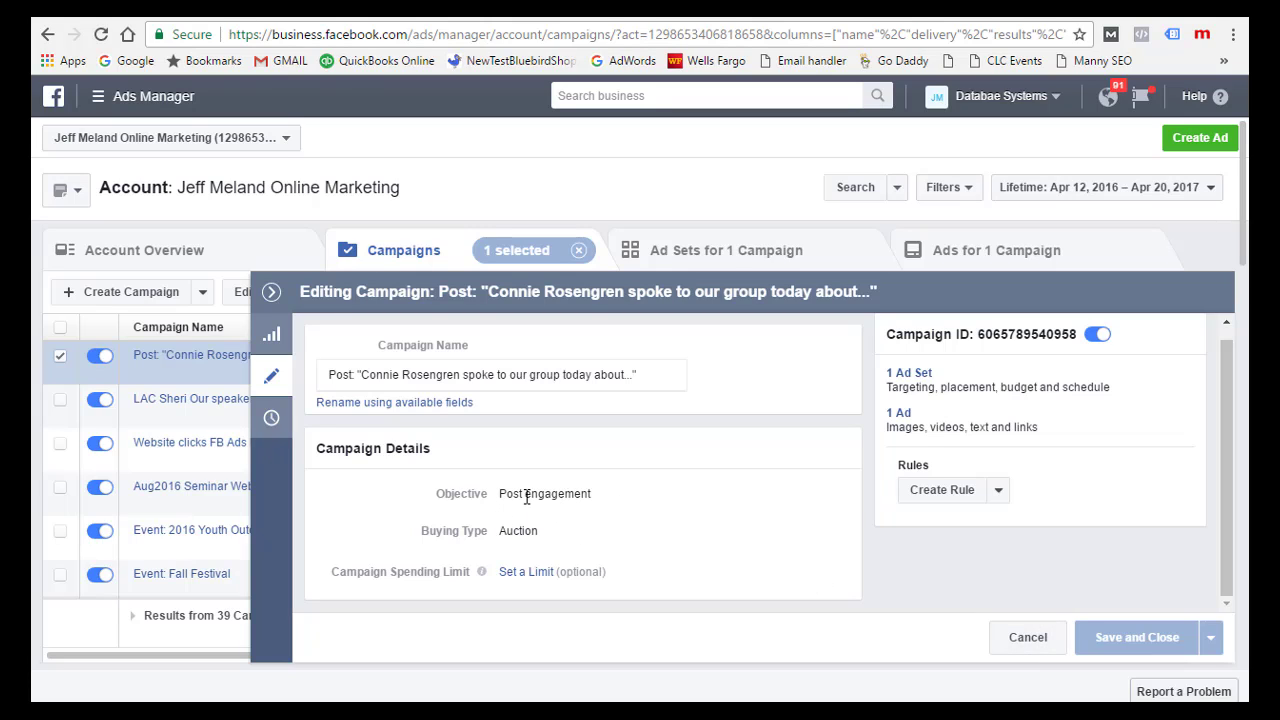
click(1032, 636)
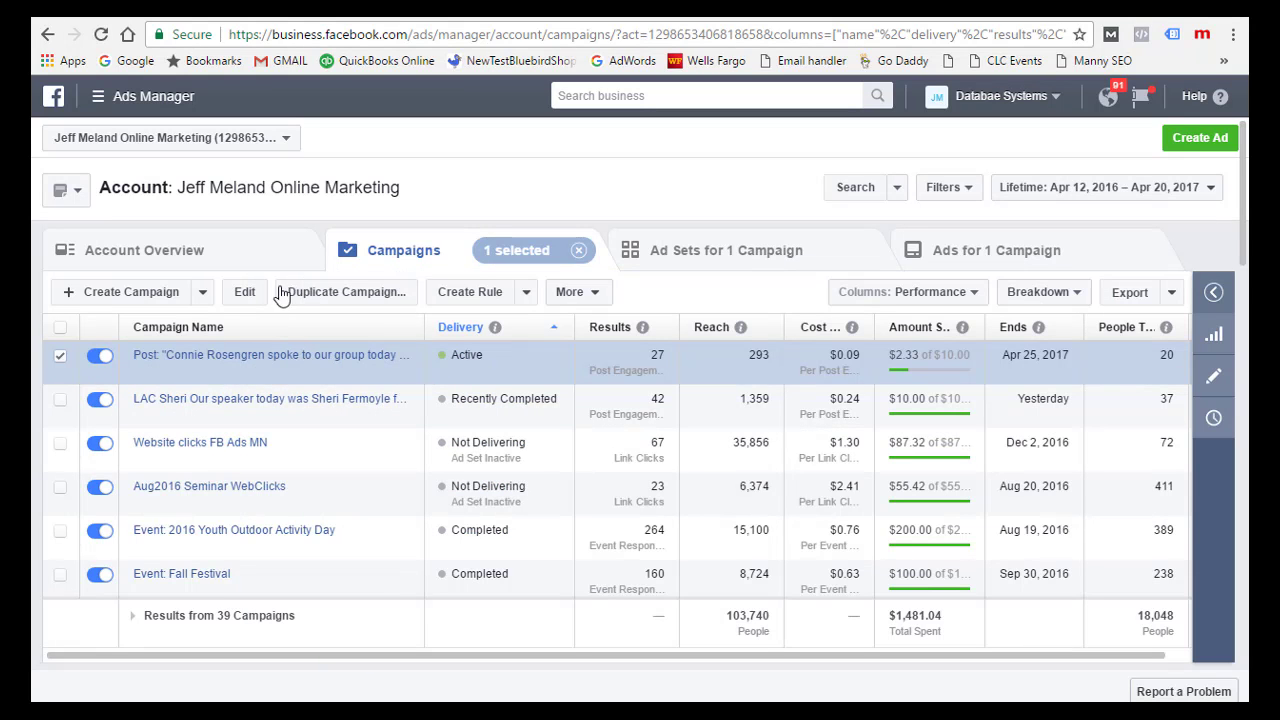
Step: Open the active campaign's ad set for editing and go to its Budget & Schedule settings
click(252, 358)
mouse_move(251, 352)
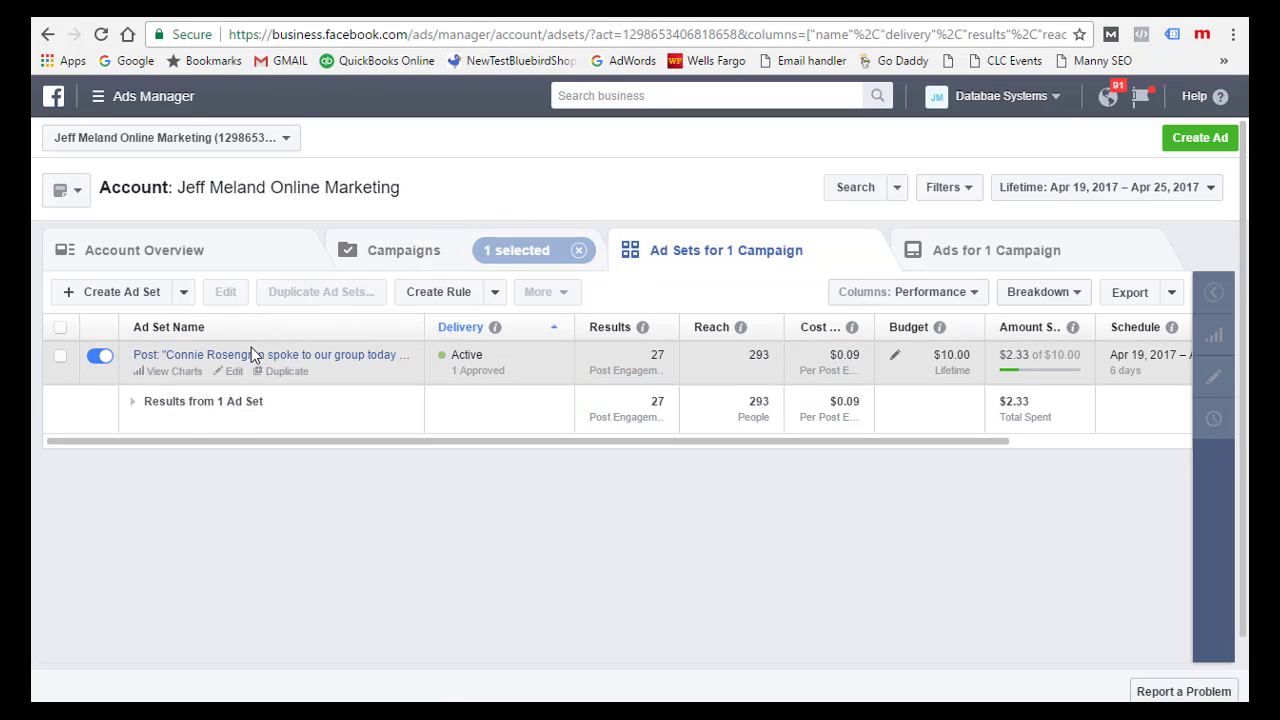
click(234, 372)
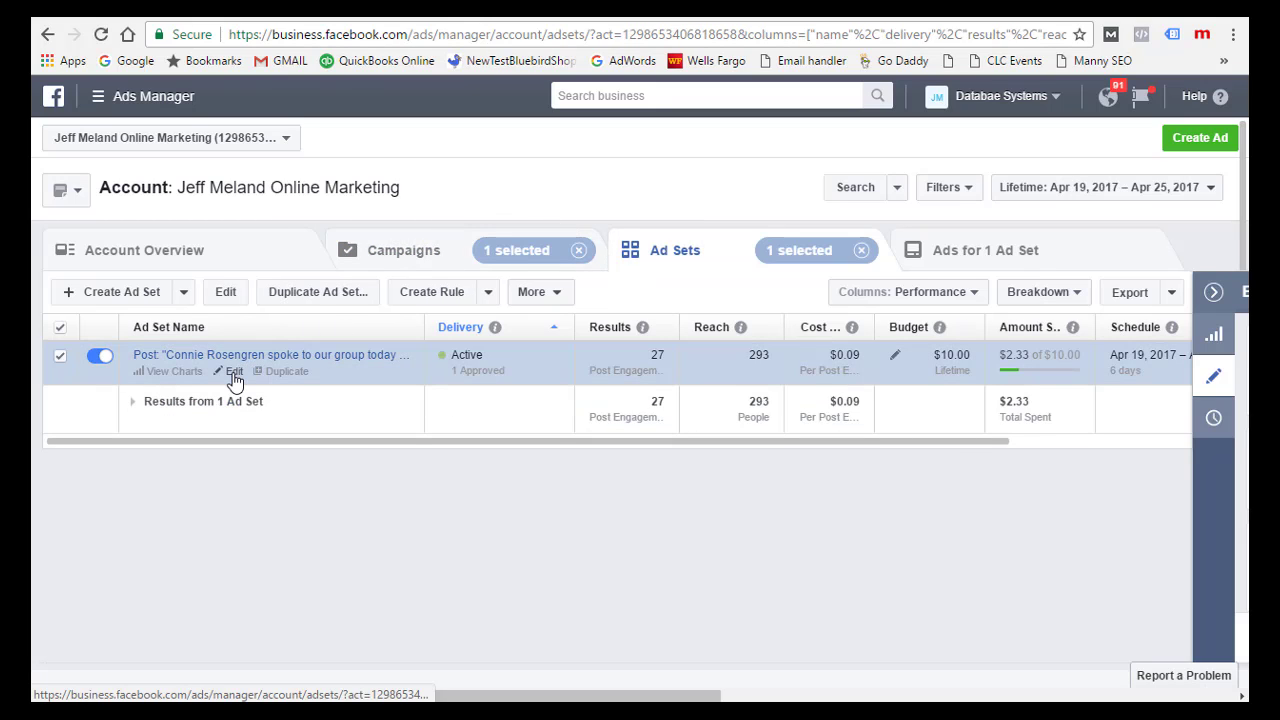
scroll(794, 529, down, 2)
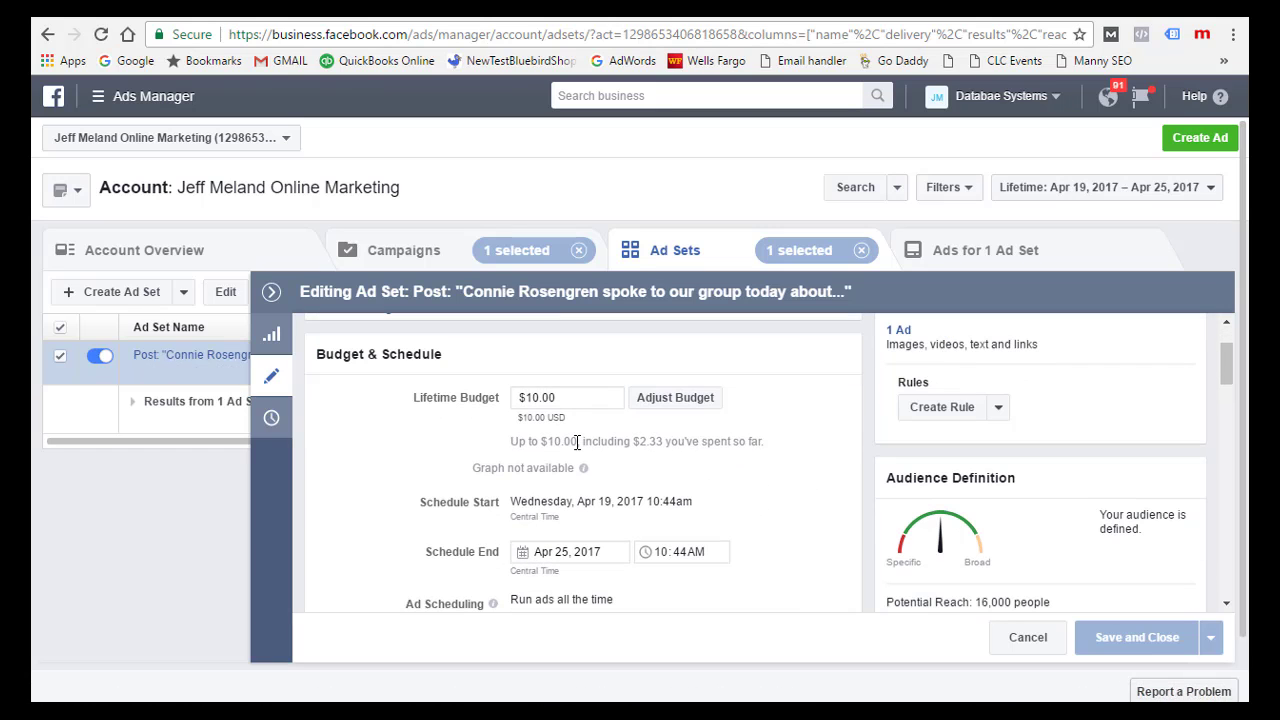
Step: Review the ad set's schedule, audience, age, gender and detailed targeting settings, continuing to the placement options
scroll(577, 441, down, 3)
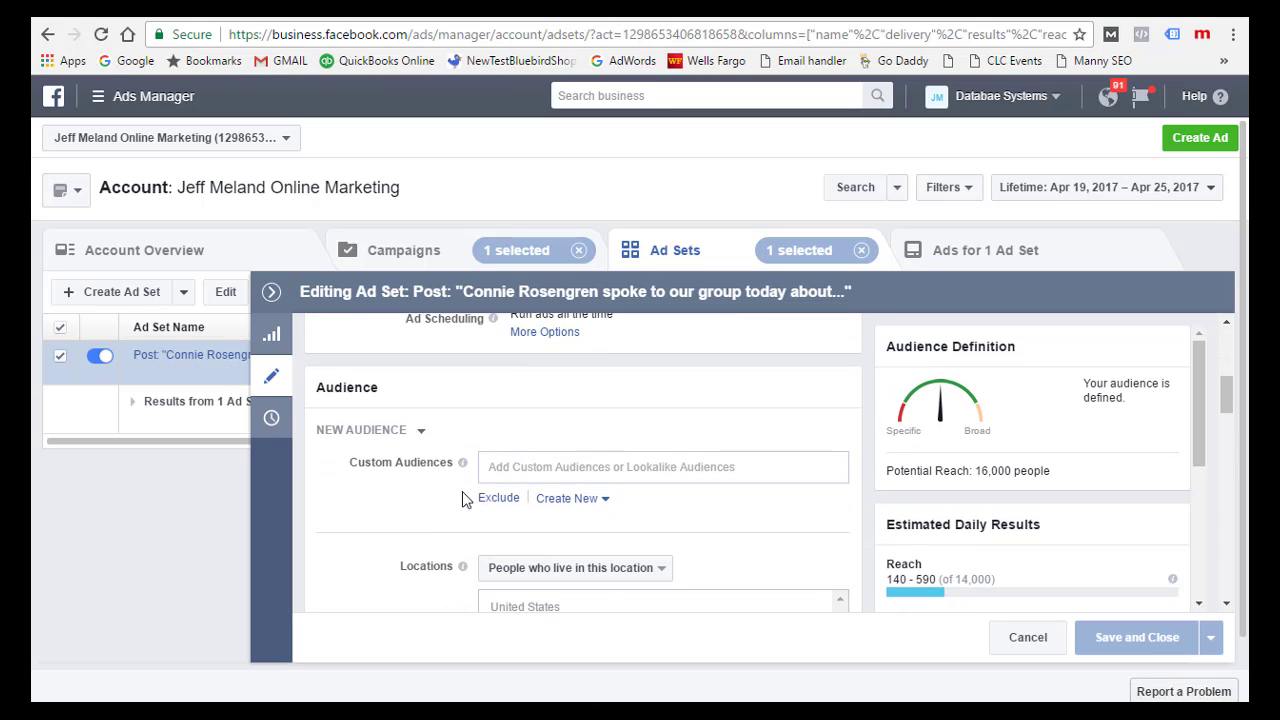
scroll(462, 498, down, 5)
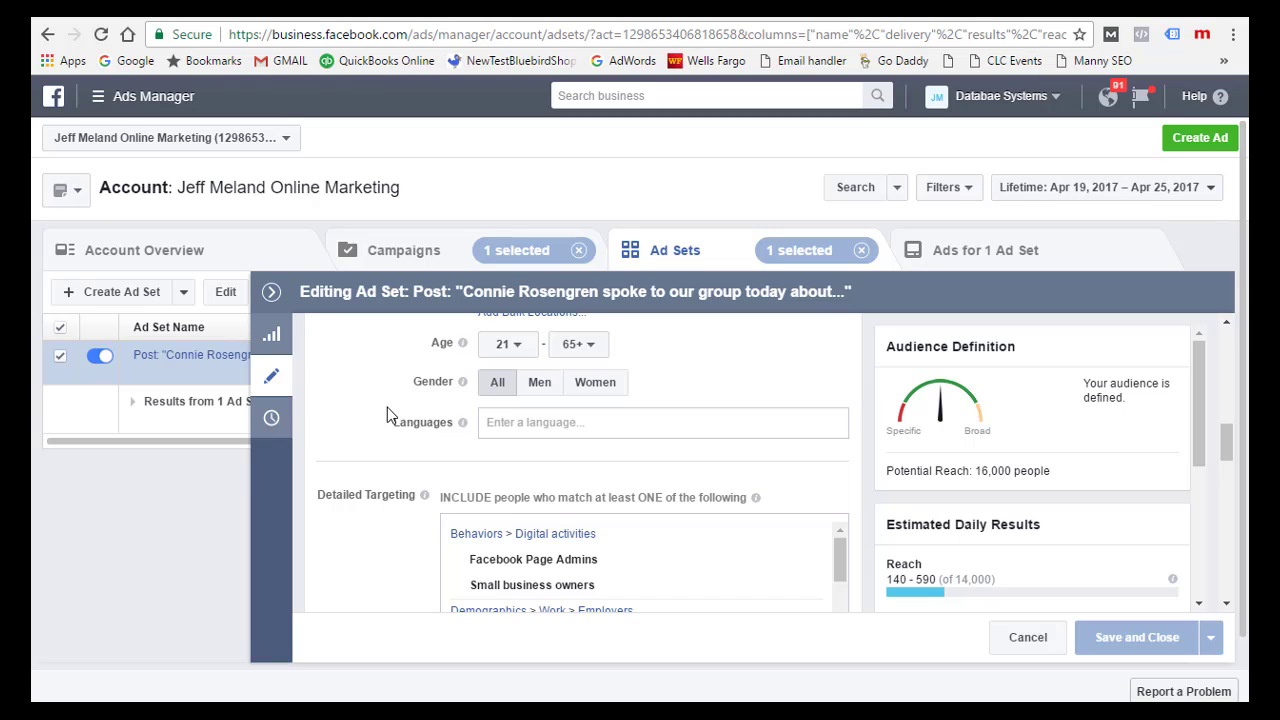
scroll(387, 412, down, 6)
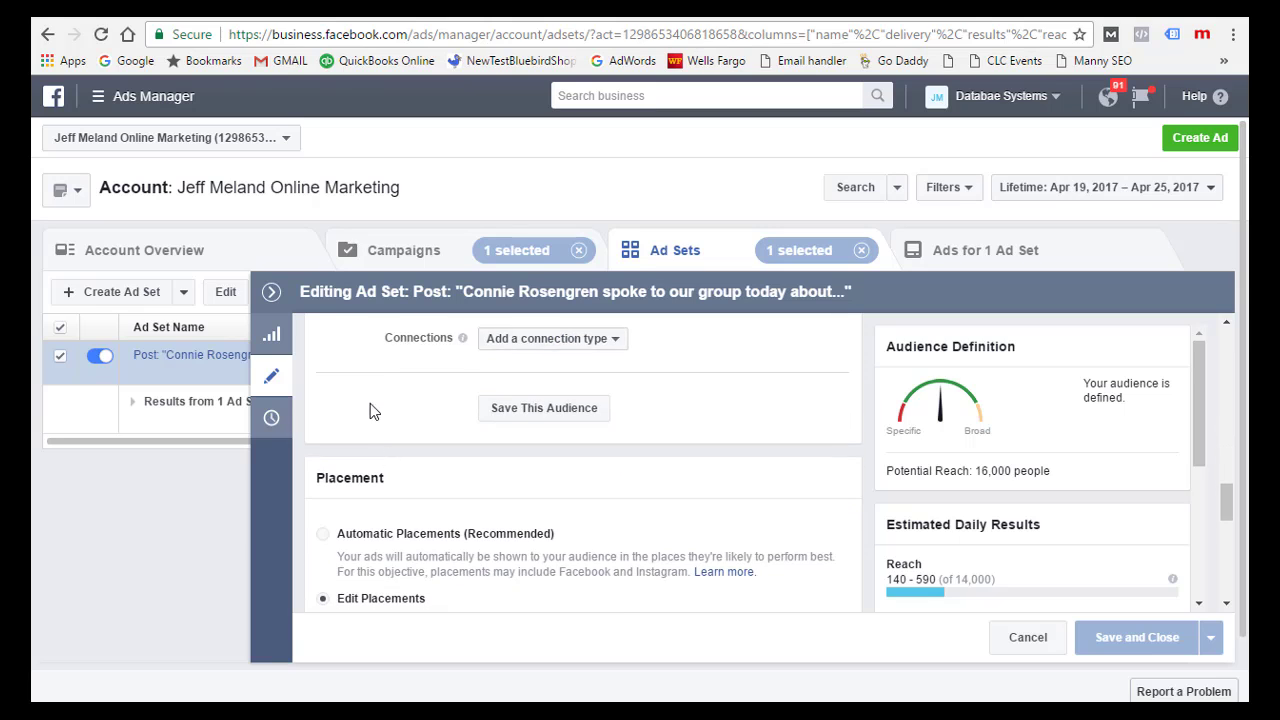
scroll(369, 405, down, 3)
scroll(483, 398, up, 1)
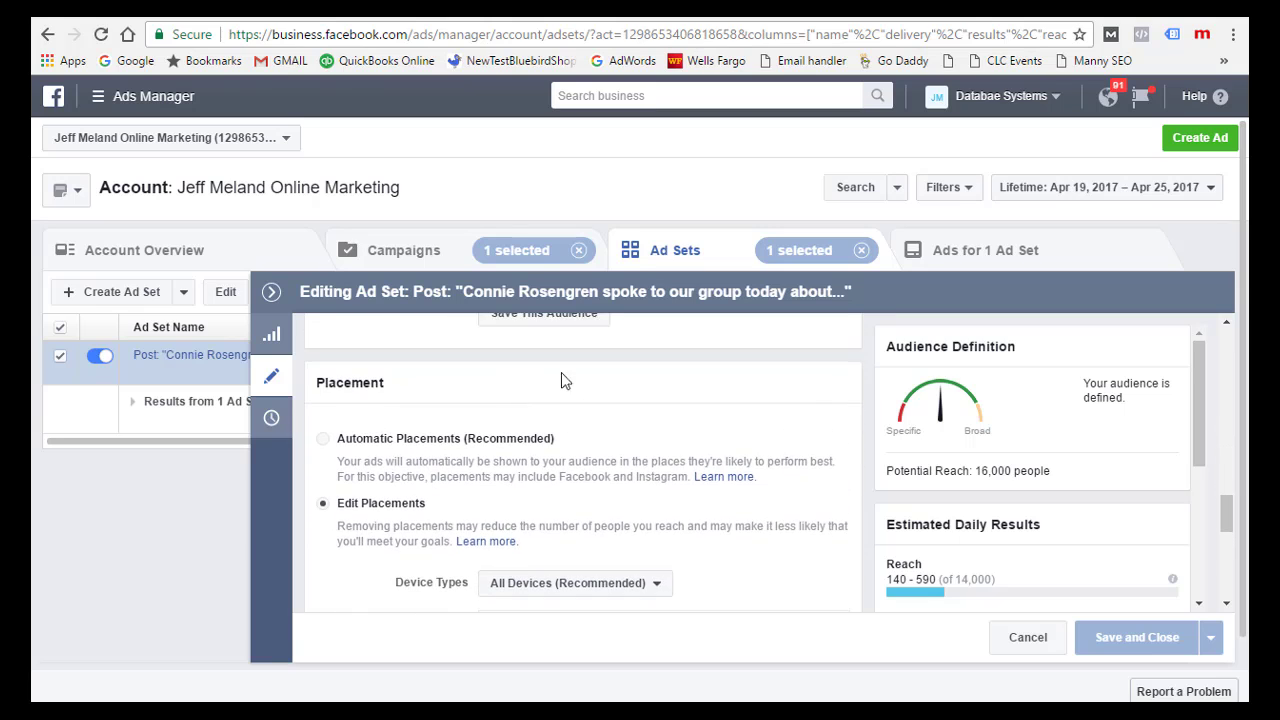
scroll(720, 451, down, 3)
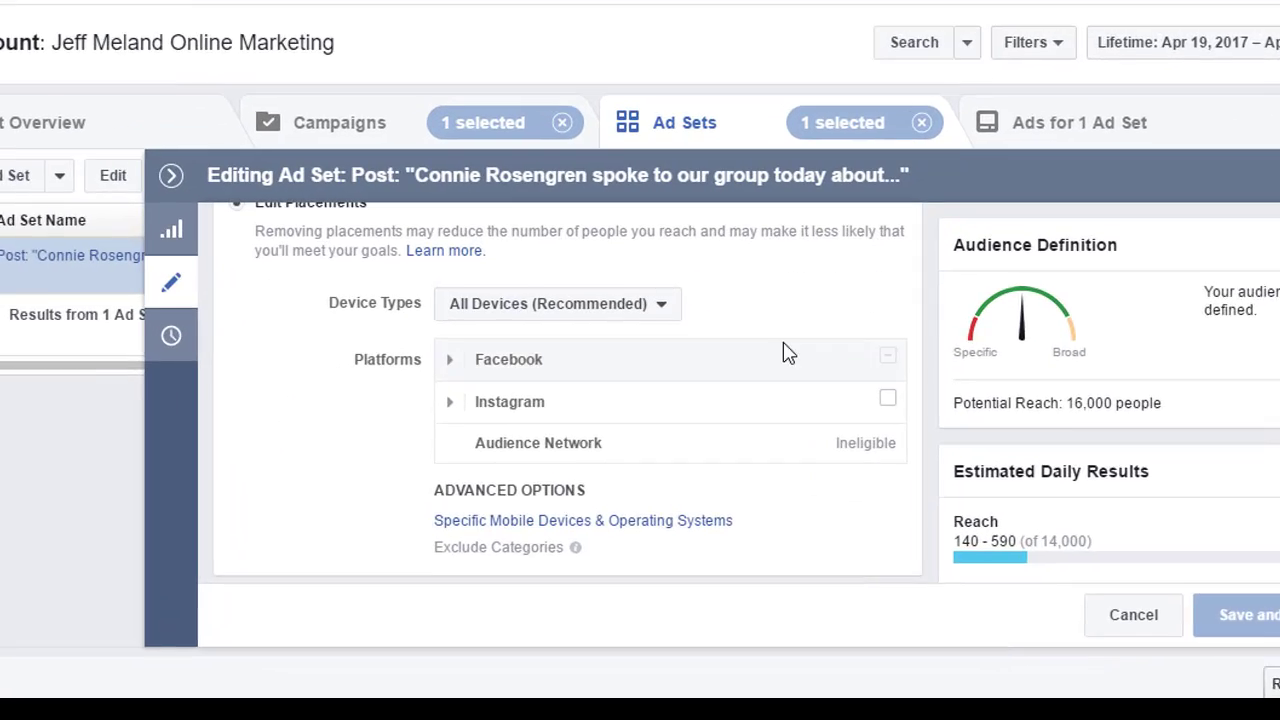
Step: Expand the Facebook and Instagram platforms under Edit Placements and examine their individual placement options
mouse_move(846, 446)
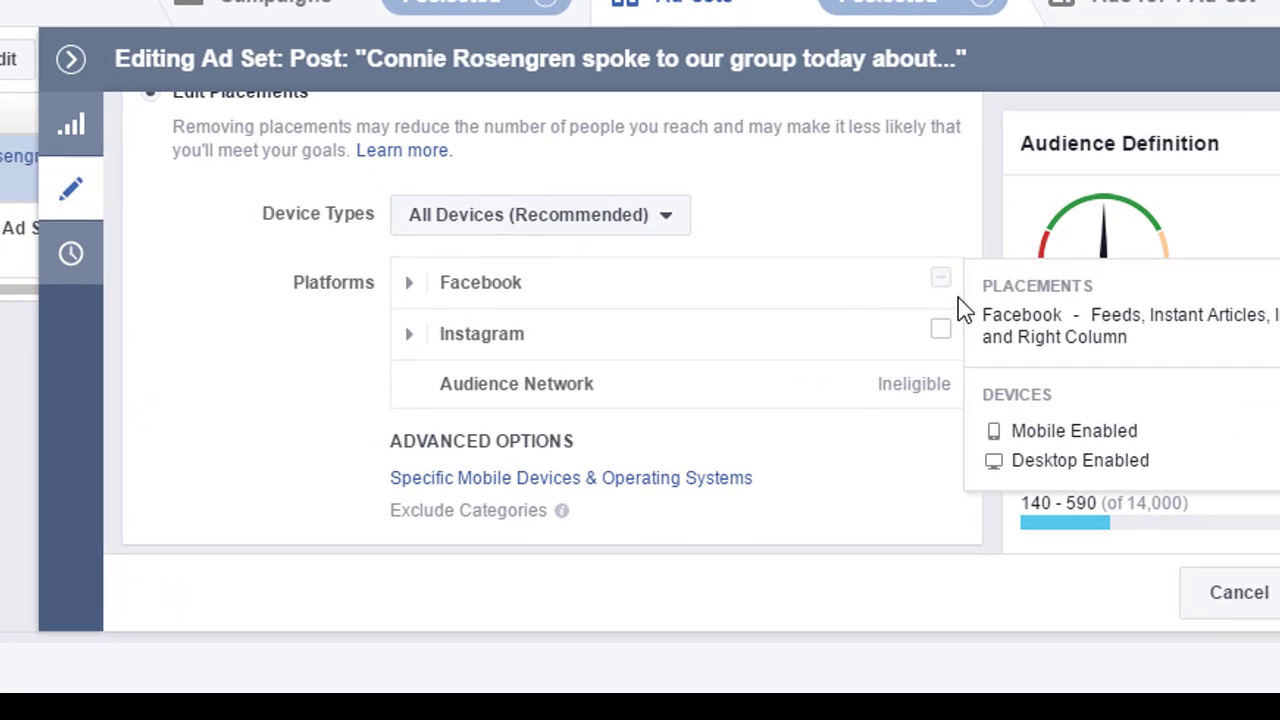
click(405, 286)
scroll(345, 390, down, 1)
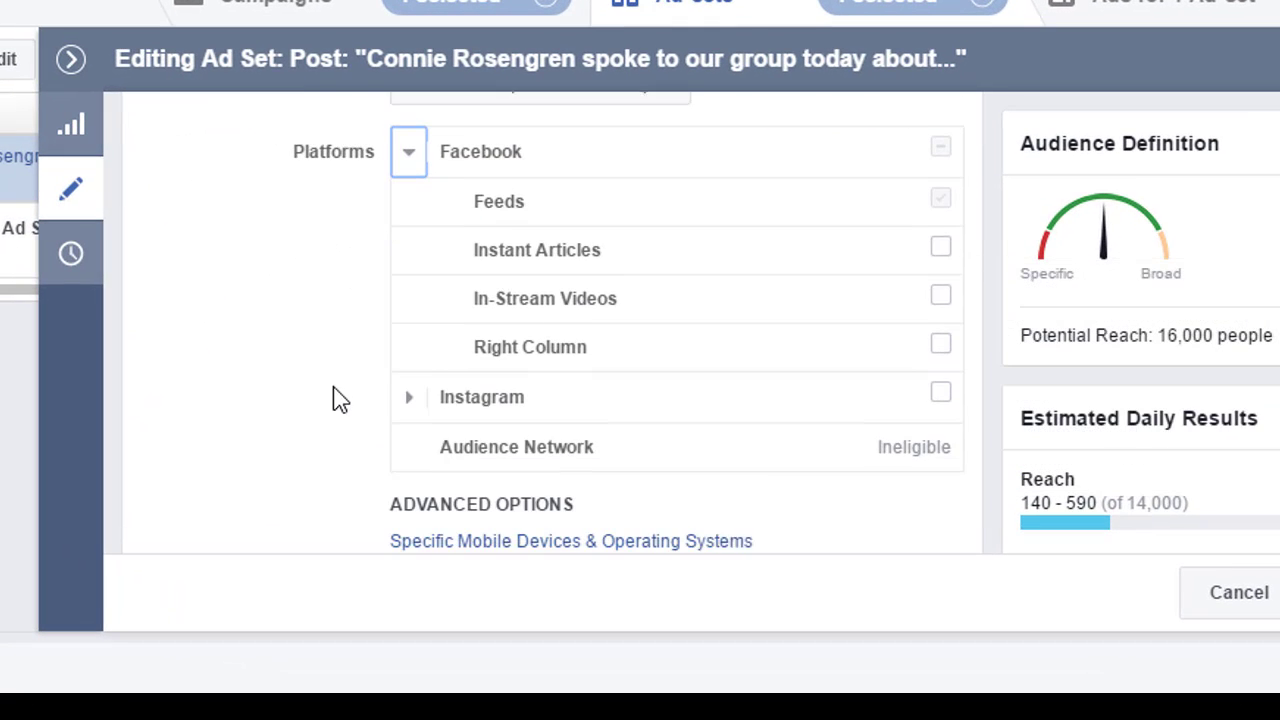
scroll(340, 398, down, 1)
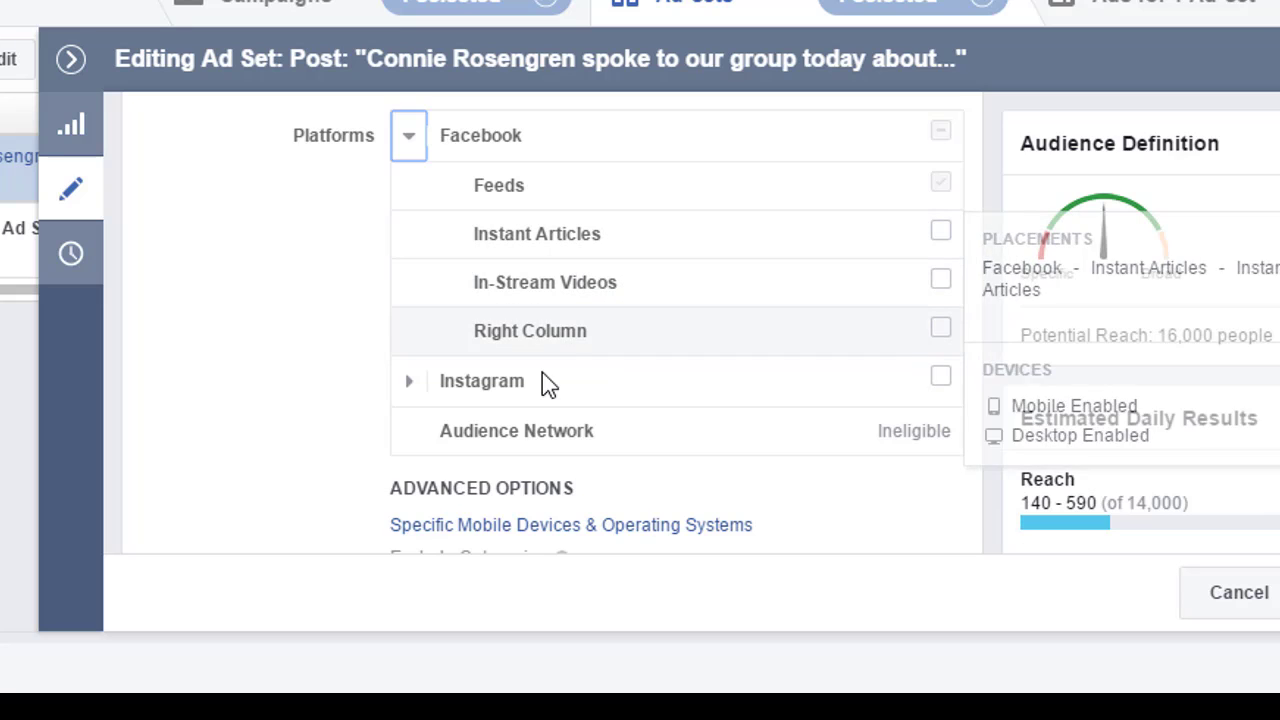
click(413, 383)
scroll(336, 395, down, 1)
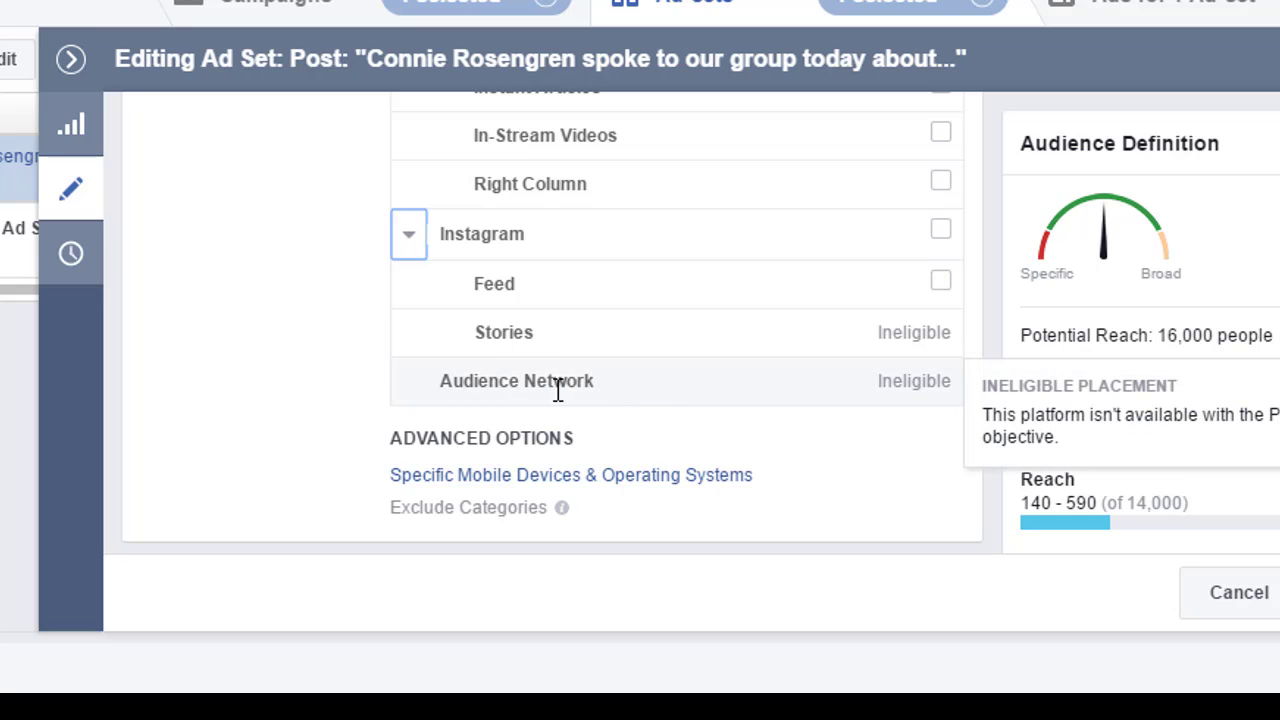
scroll(298, 392, up, 3)
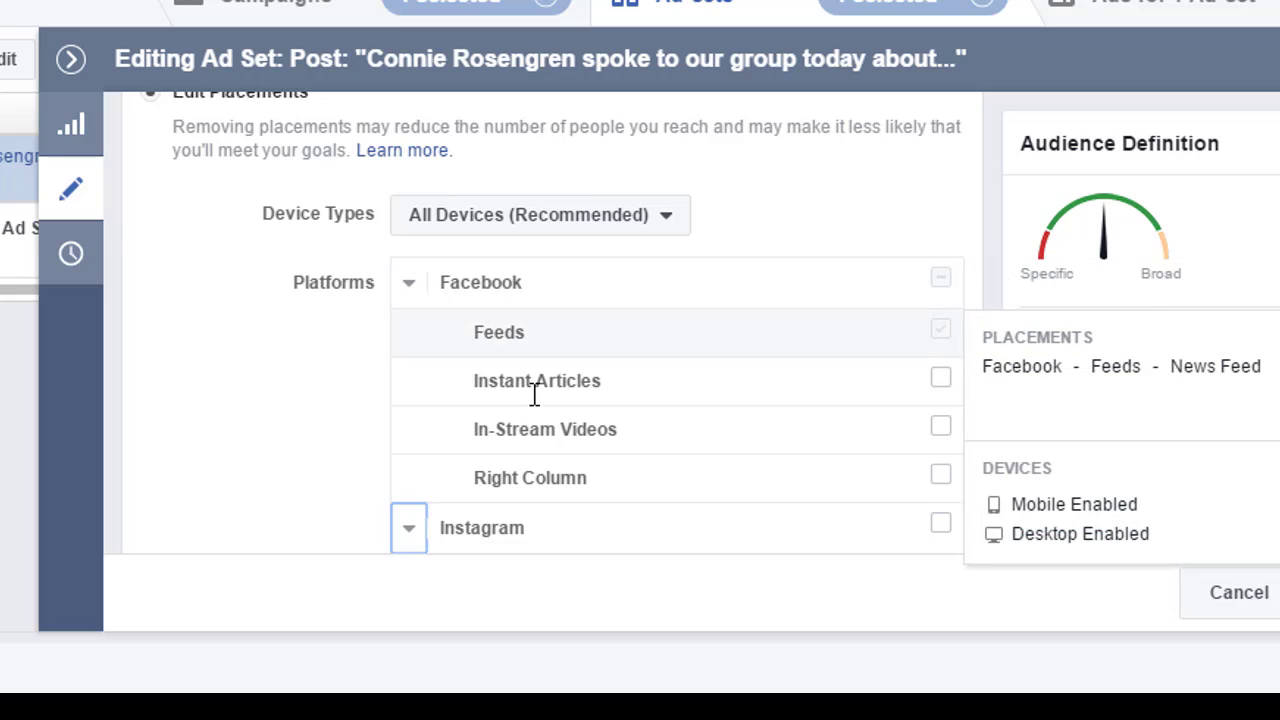
Step: Review the Optimization & Delivery settings, including the choices for ad delivery optimization, and close the ad set editor without saving
scroll(268, 428, down, 4)
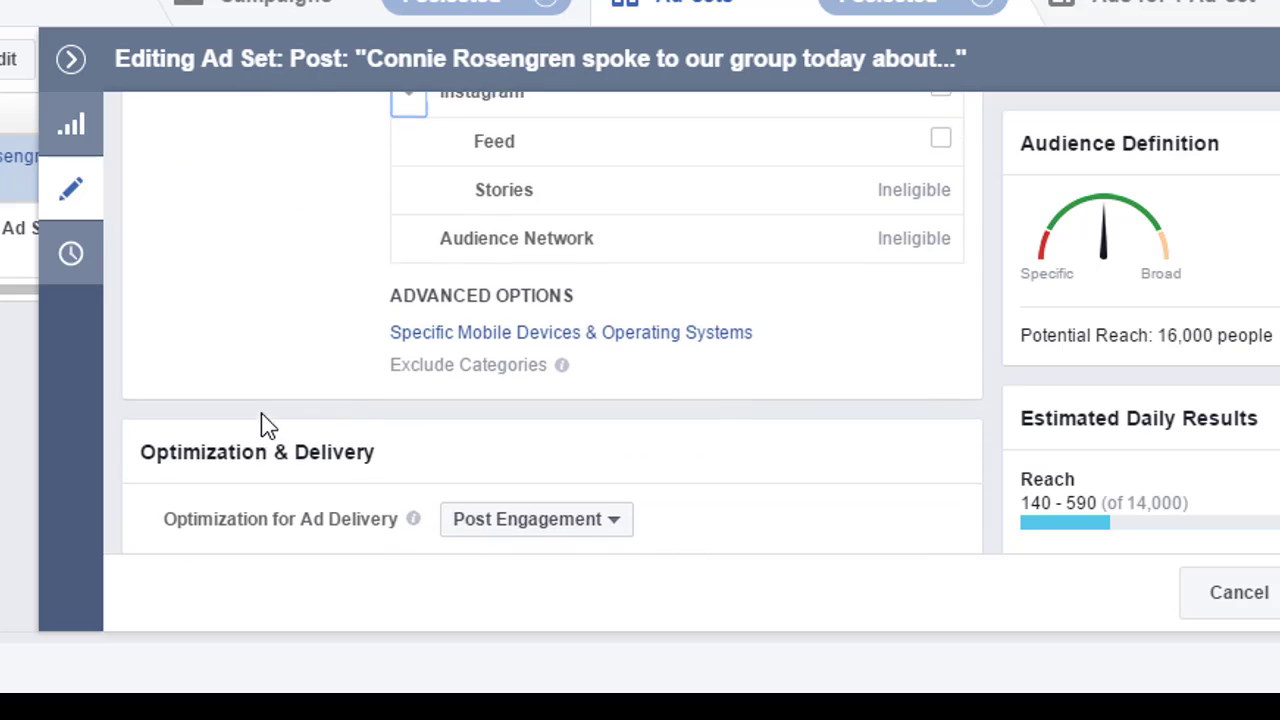
scroll(263, 283, down, 3)
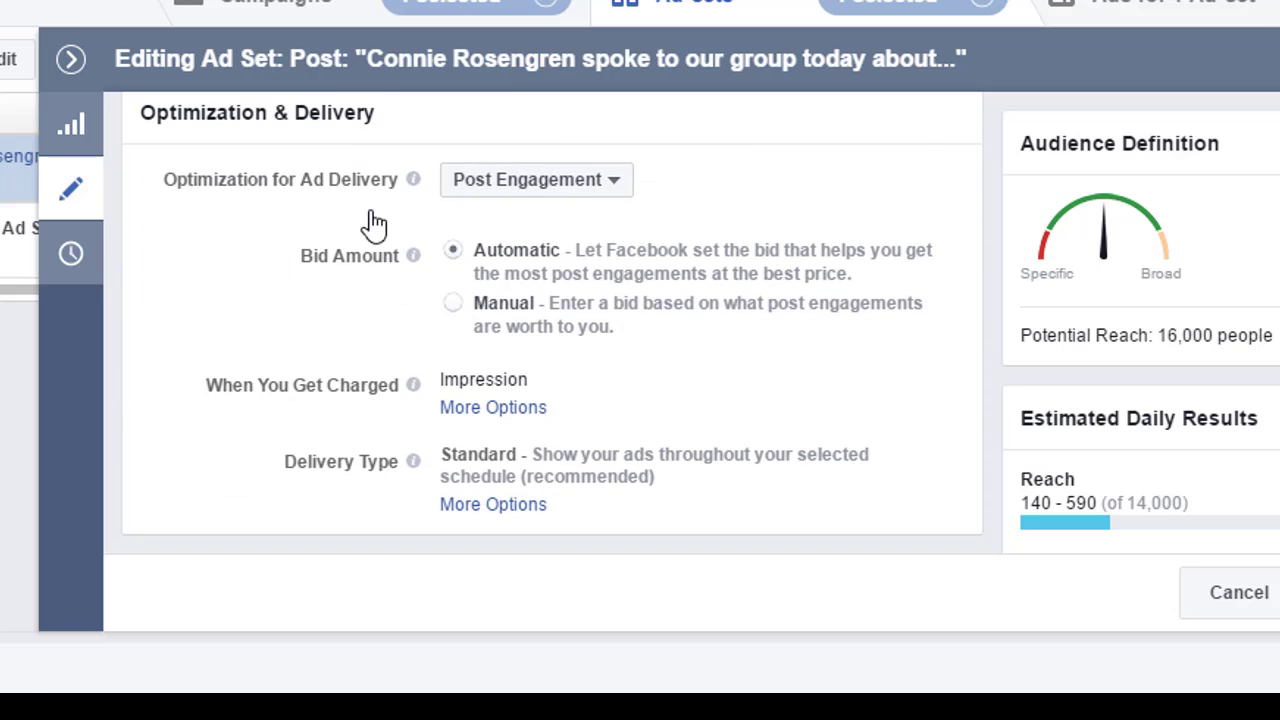
click(594, 180)
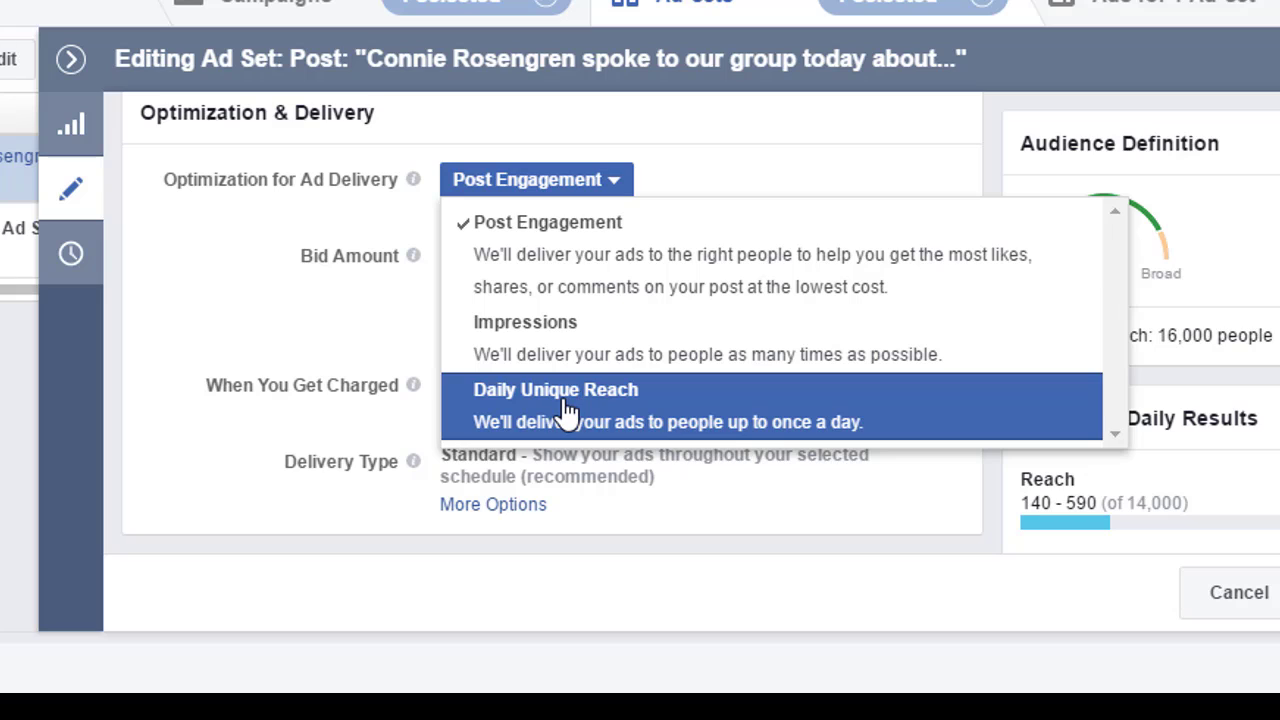
click(204, 308)
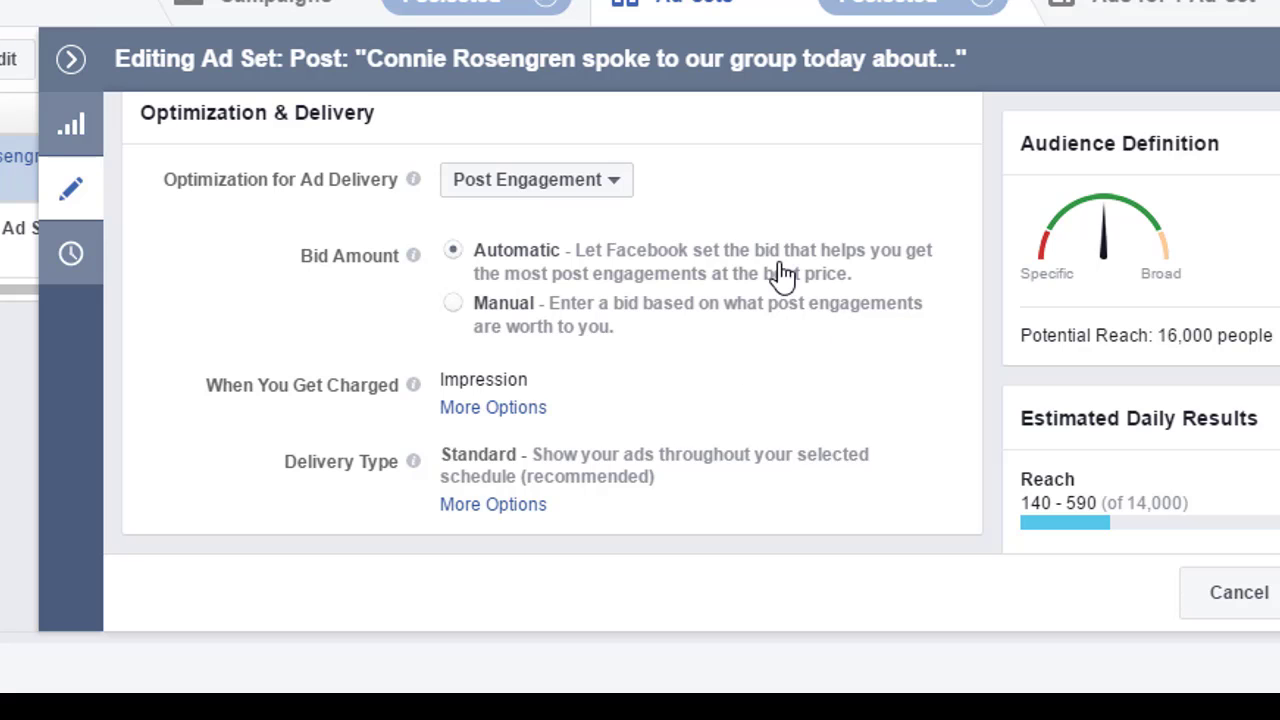
scroll(457, 343, up, 2)
click(1239, 593)
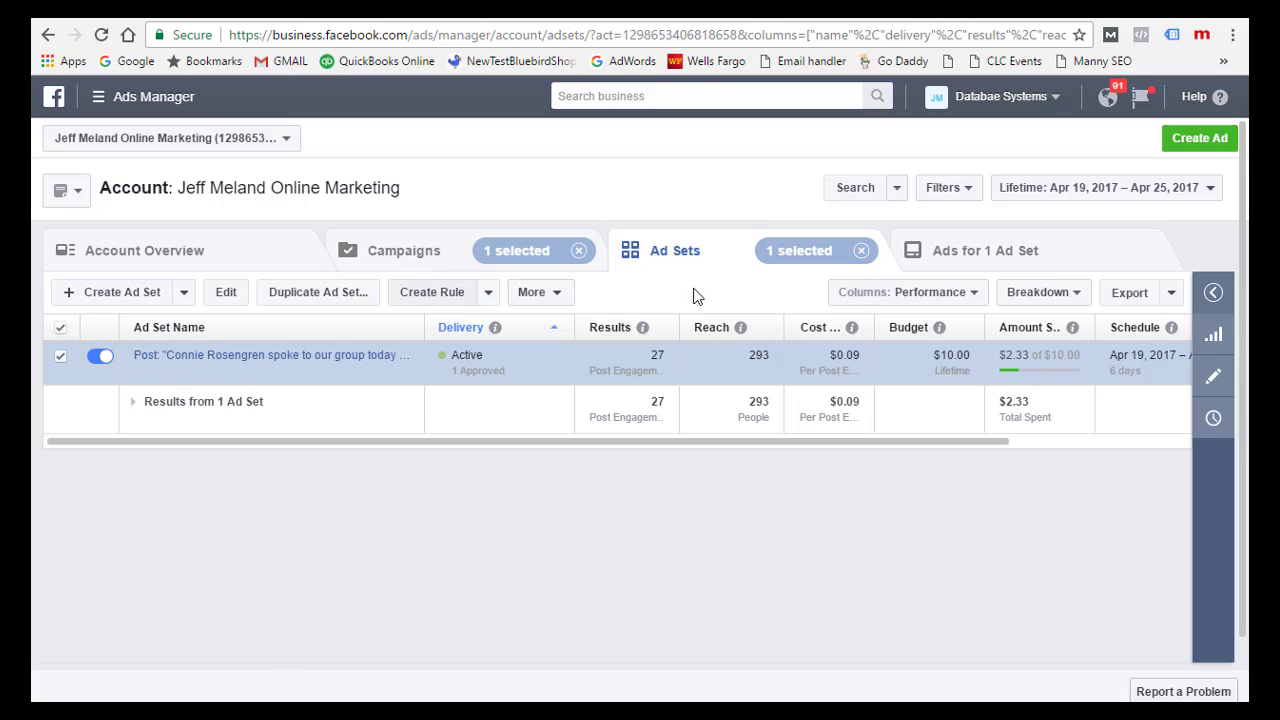
Step: Open the ad inside the active ad set for editing and review its destination and Instagram placement settings
click(188, 358)
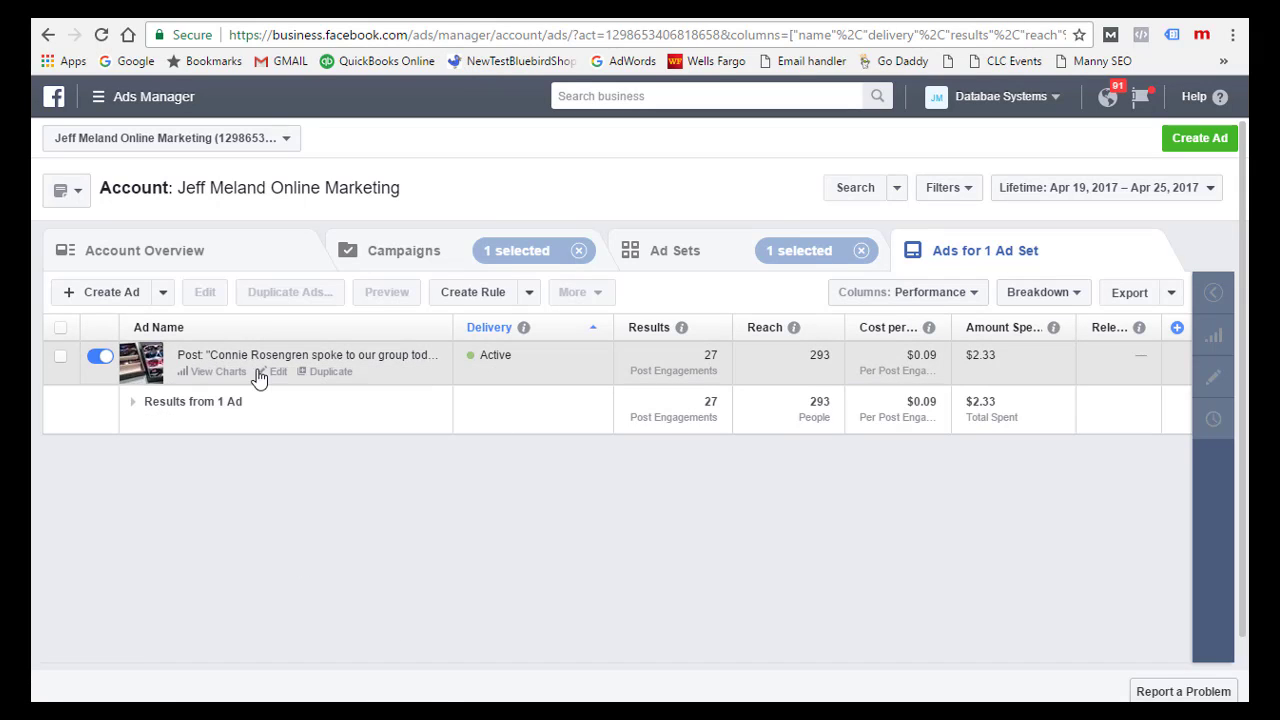
click(276, 373)
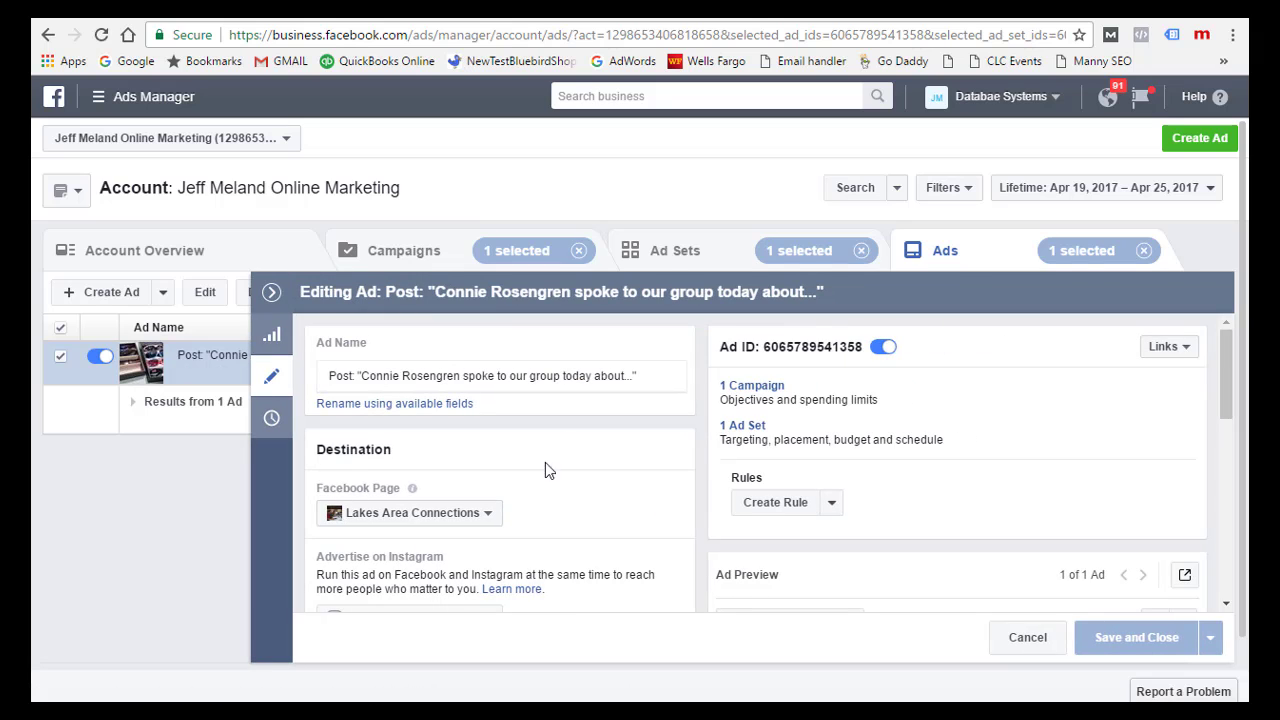
scroll(568, 466, down, 2)
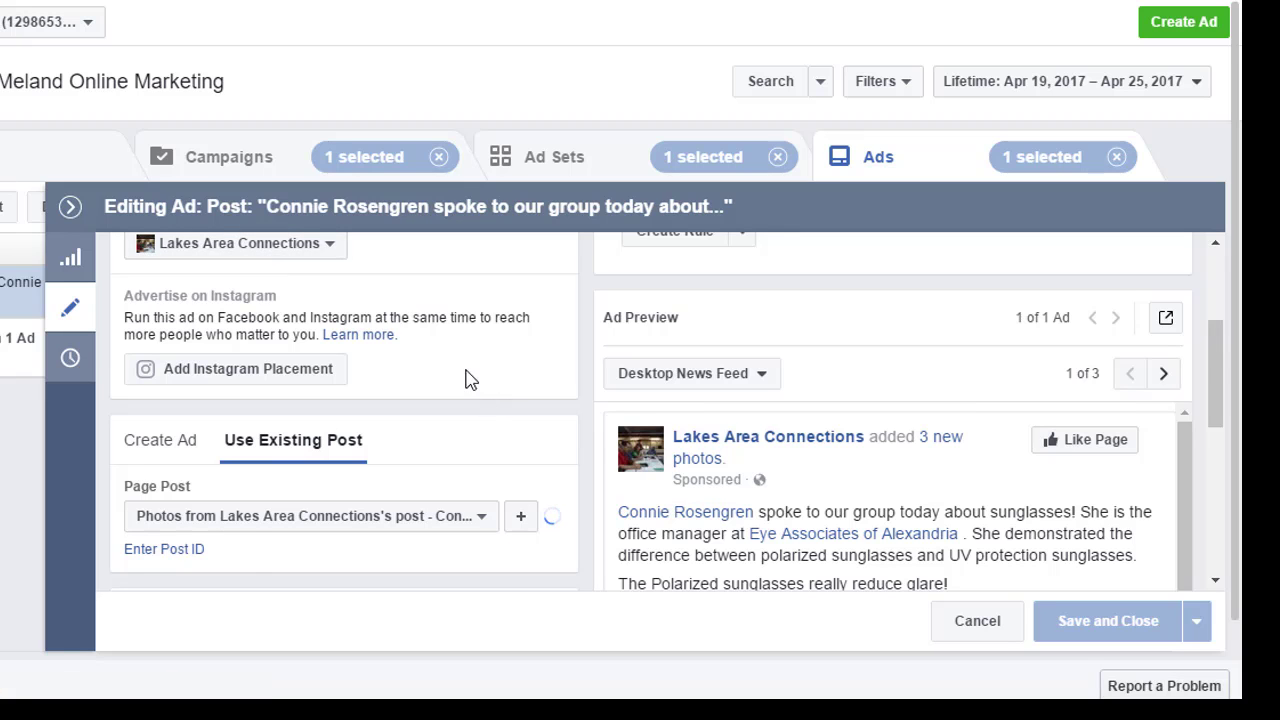
scroll(790, 500, up, 3)
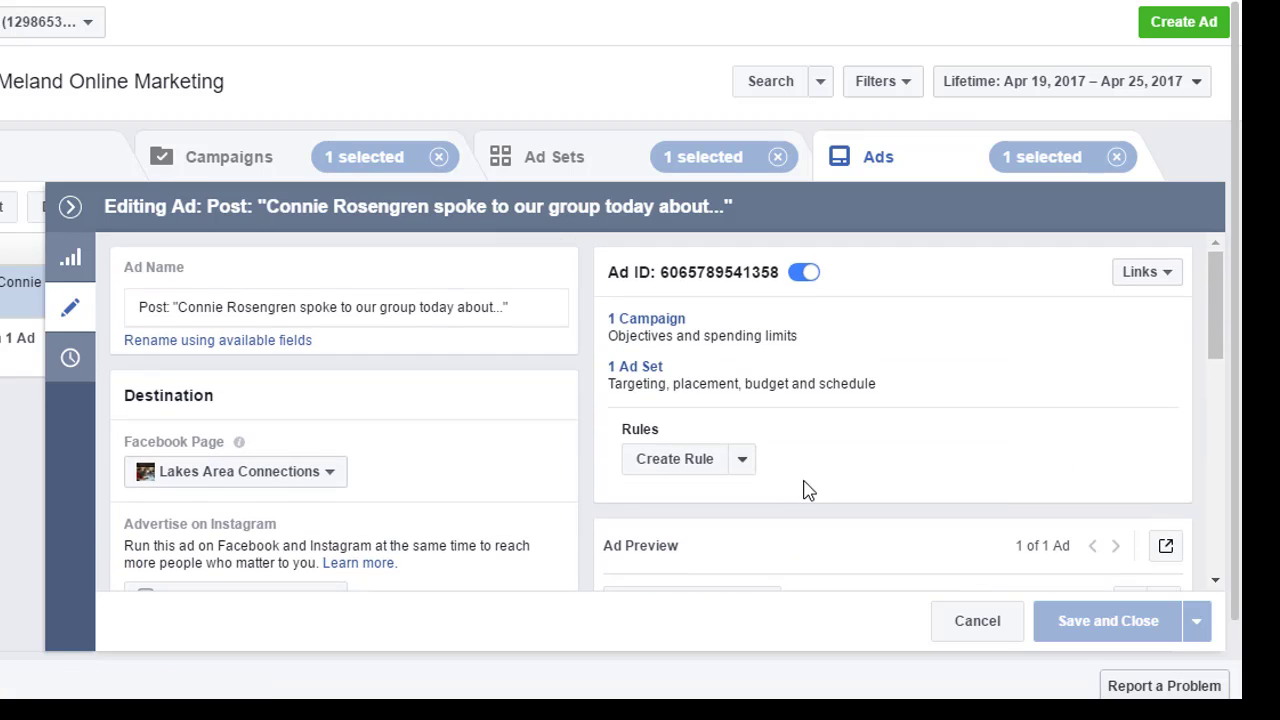
Step: Examine the ad's existing page post, tracking settings and Desktop News Feed preview, and close the ad editor without saving
scroll(849, 471, down, 5)
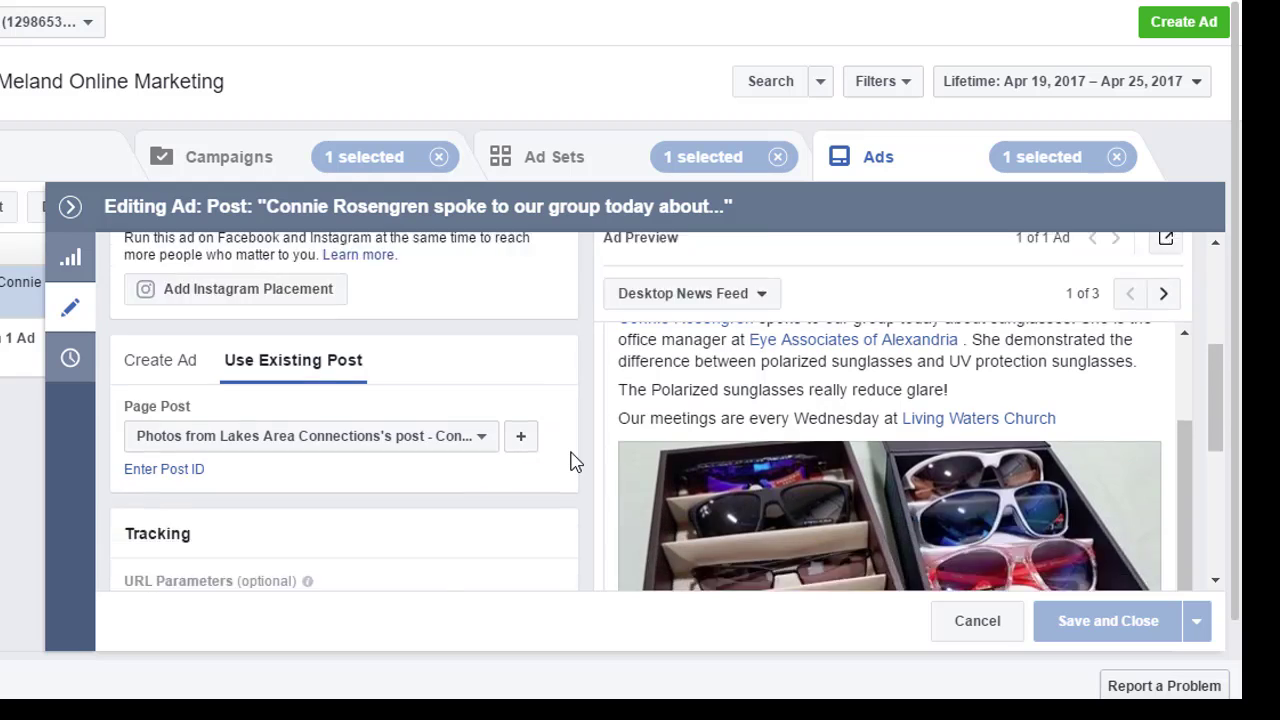
scroll(575, 460, down, 5)
scroll(575, 456, up, 5)
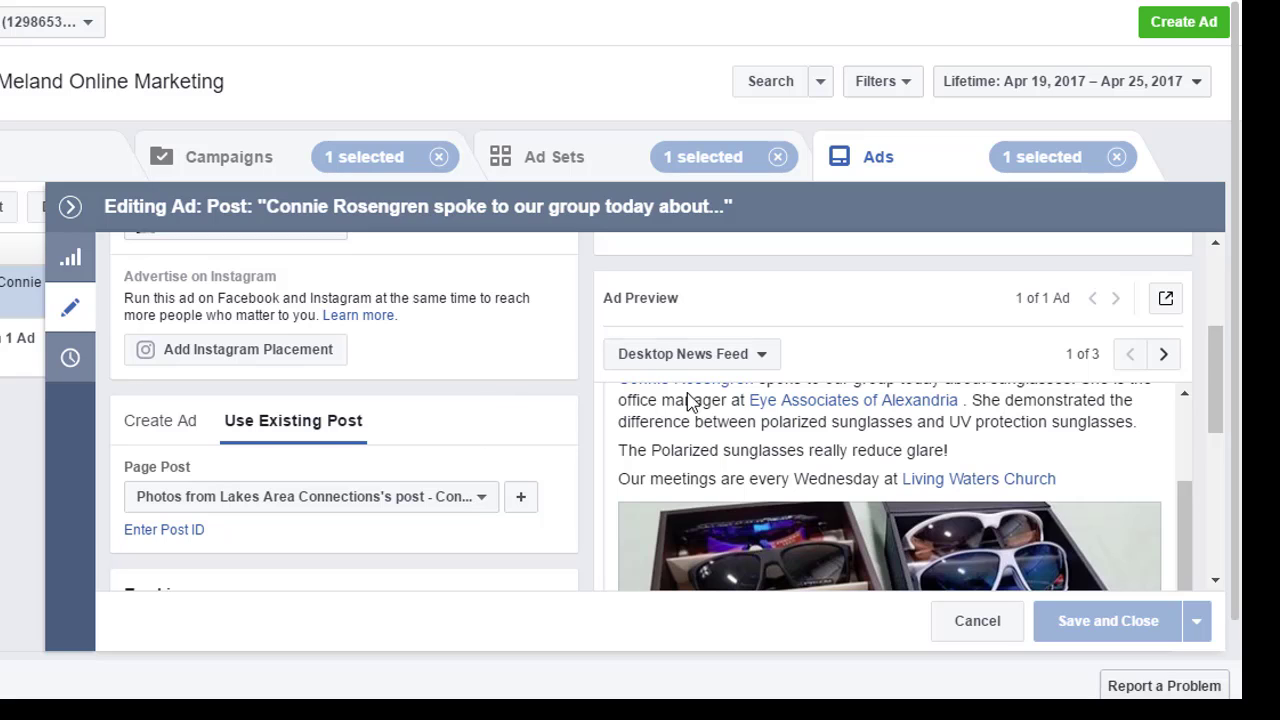
scroll(682, 440, up, 2)
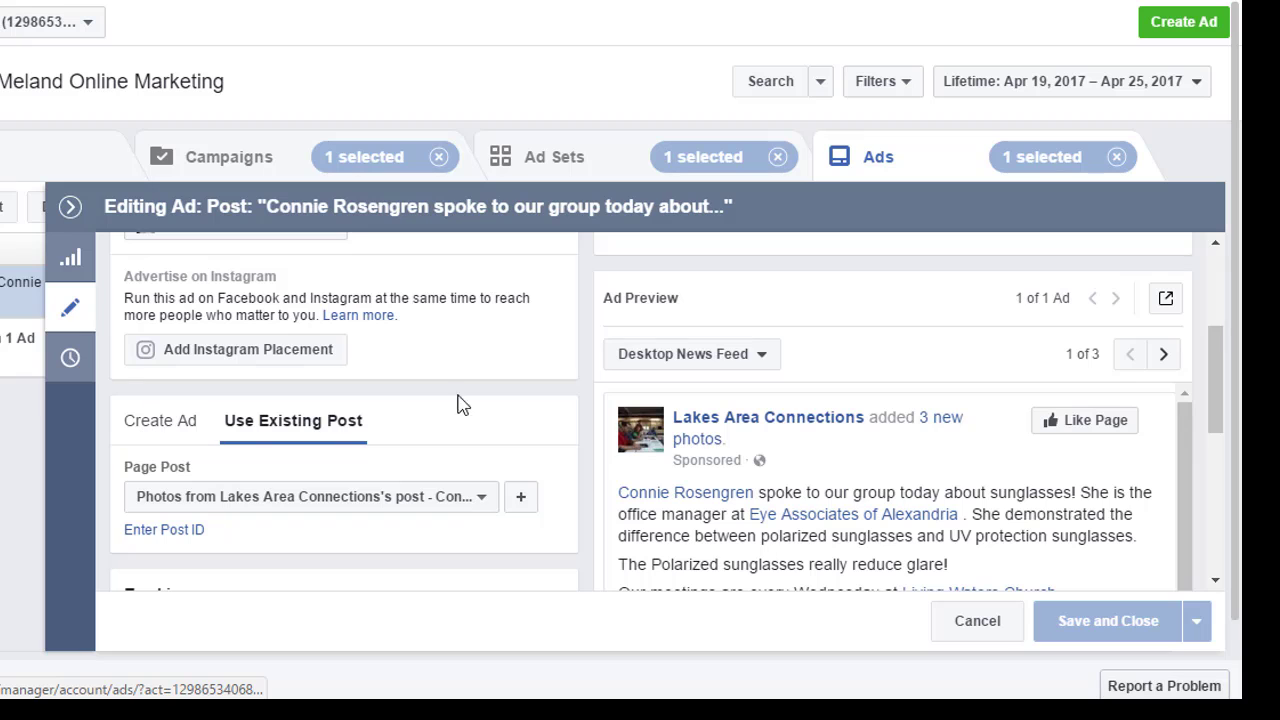
scroll(500, 415, down, 2)
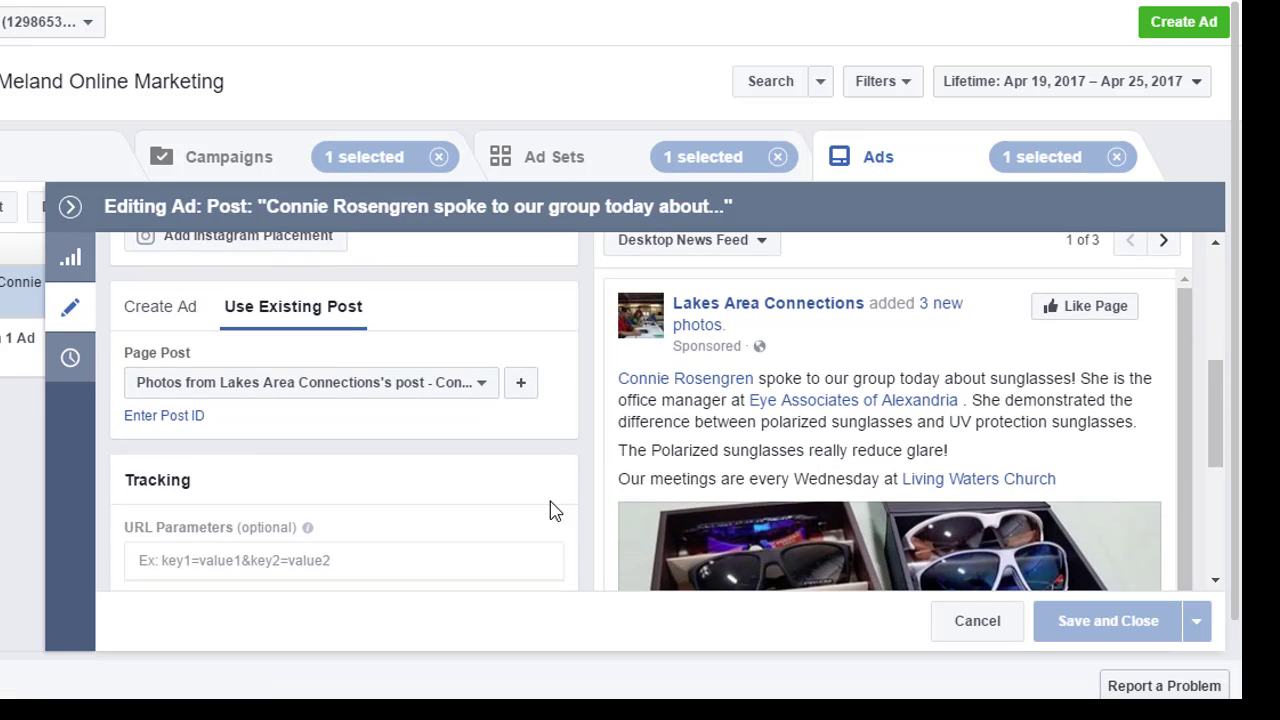
scroll(472, 452, up, 2)
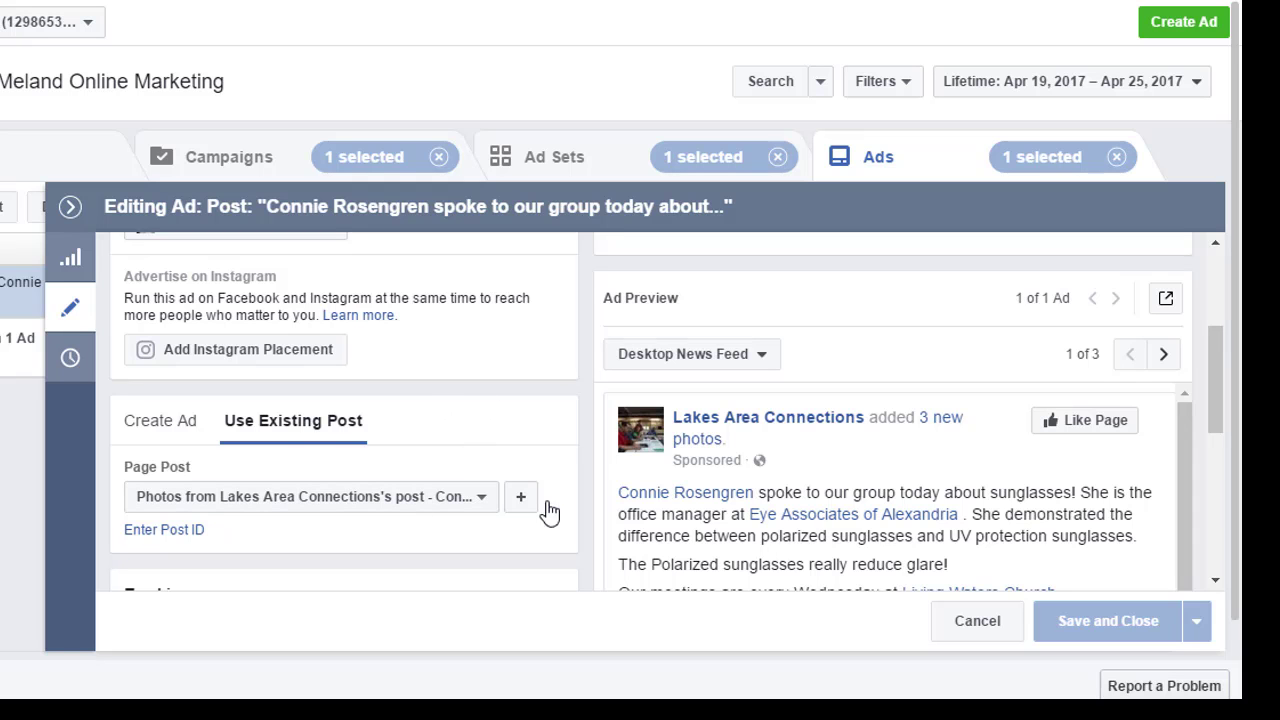
click(985, 623)
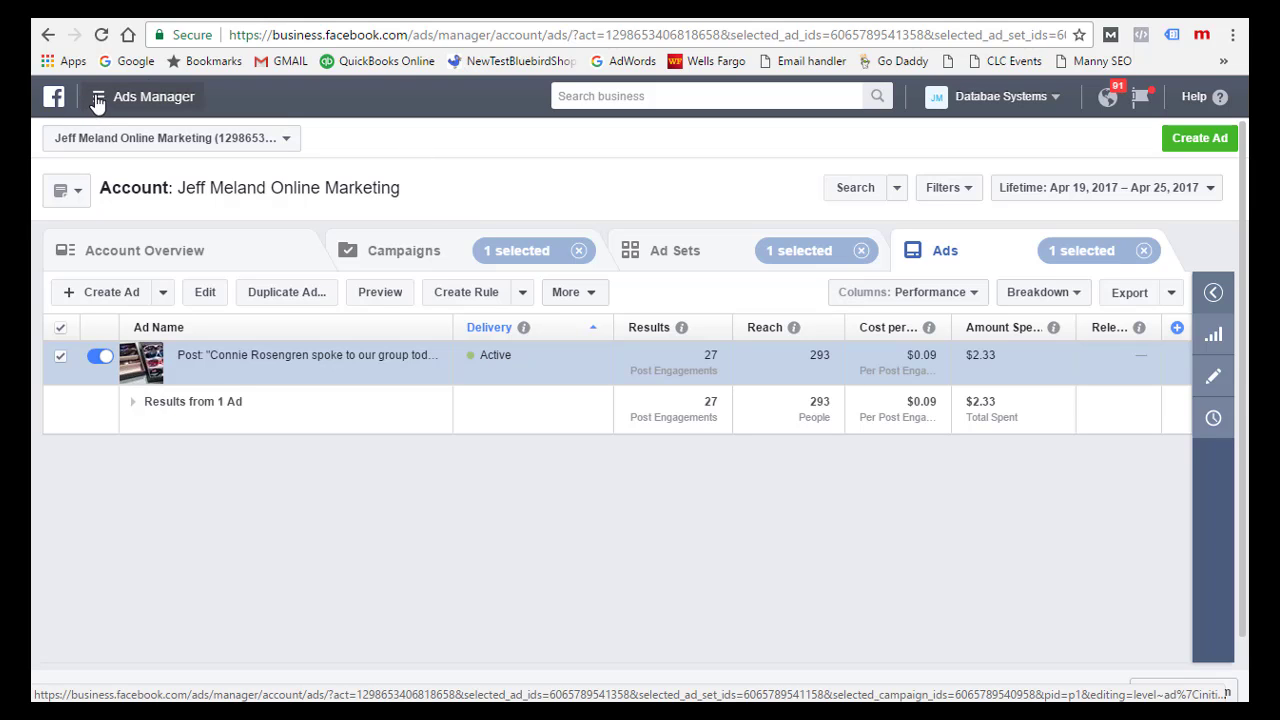
Step: Go to facebook.com/ads/manager to open the Ad Accounts list directly
click(320, 36)
text(facebook.com)
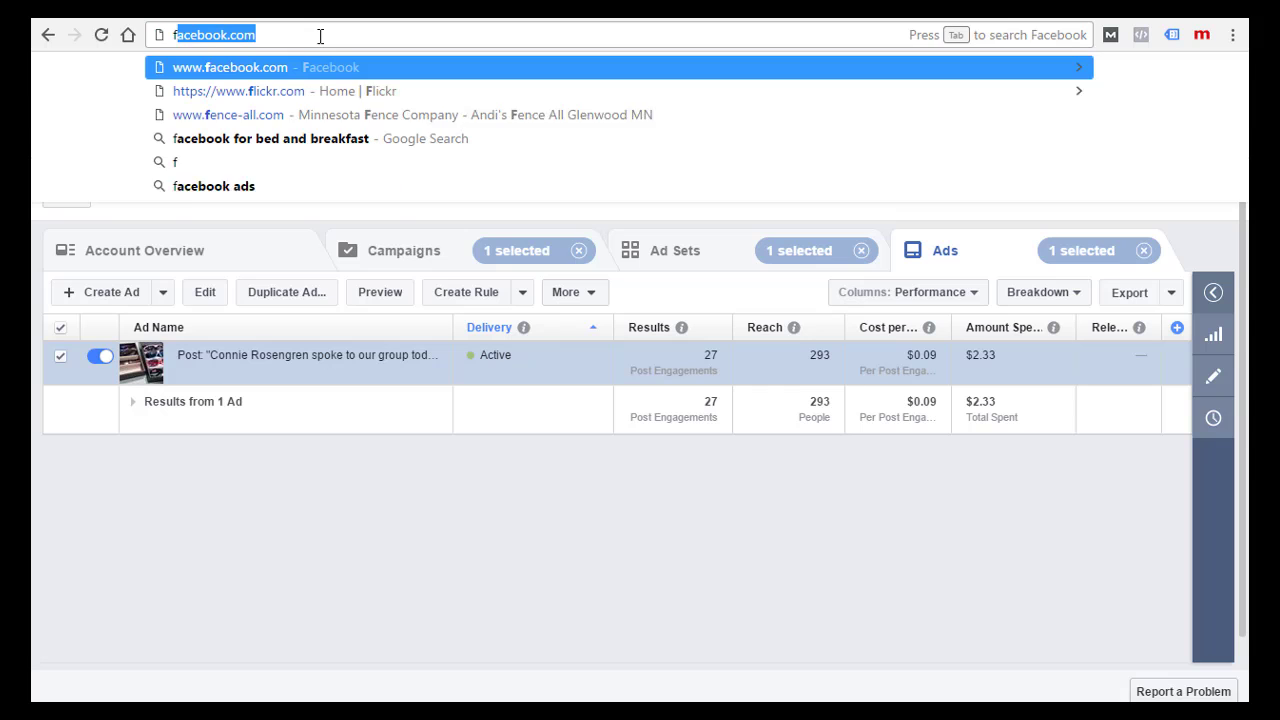
key(Right)
text(/)
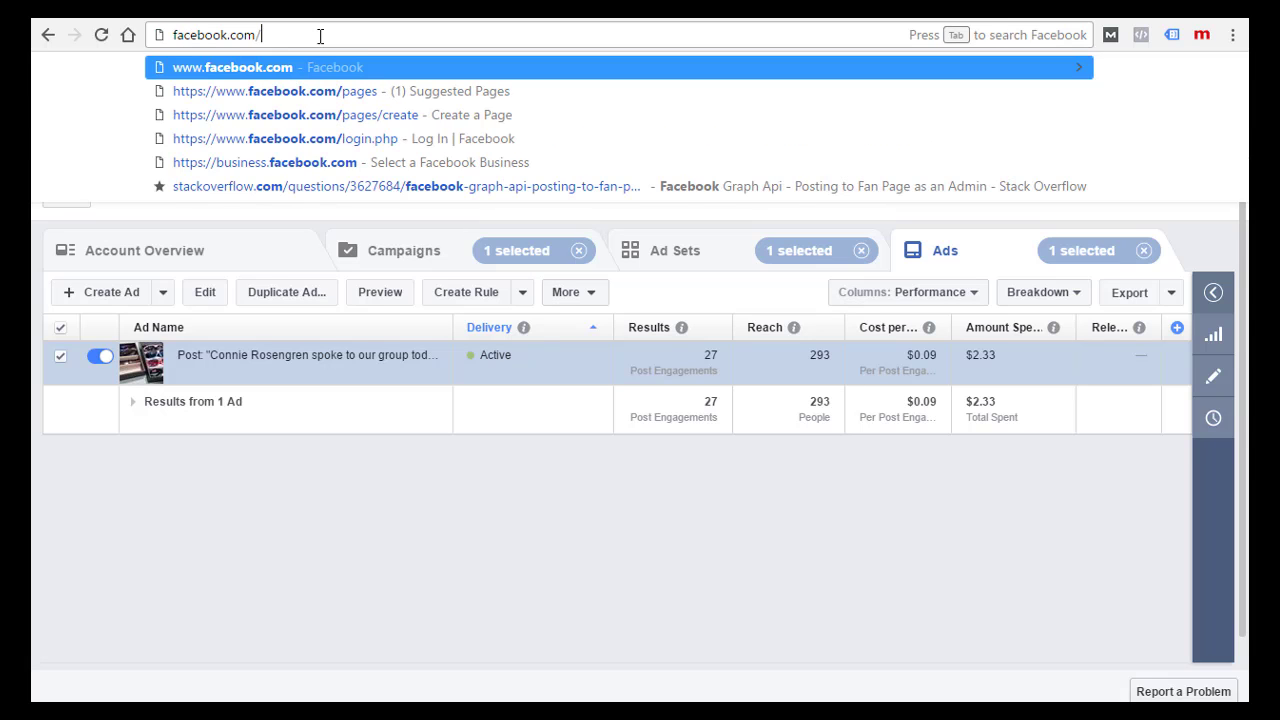
text(m)
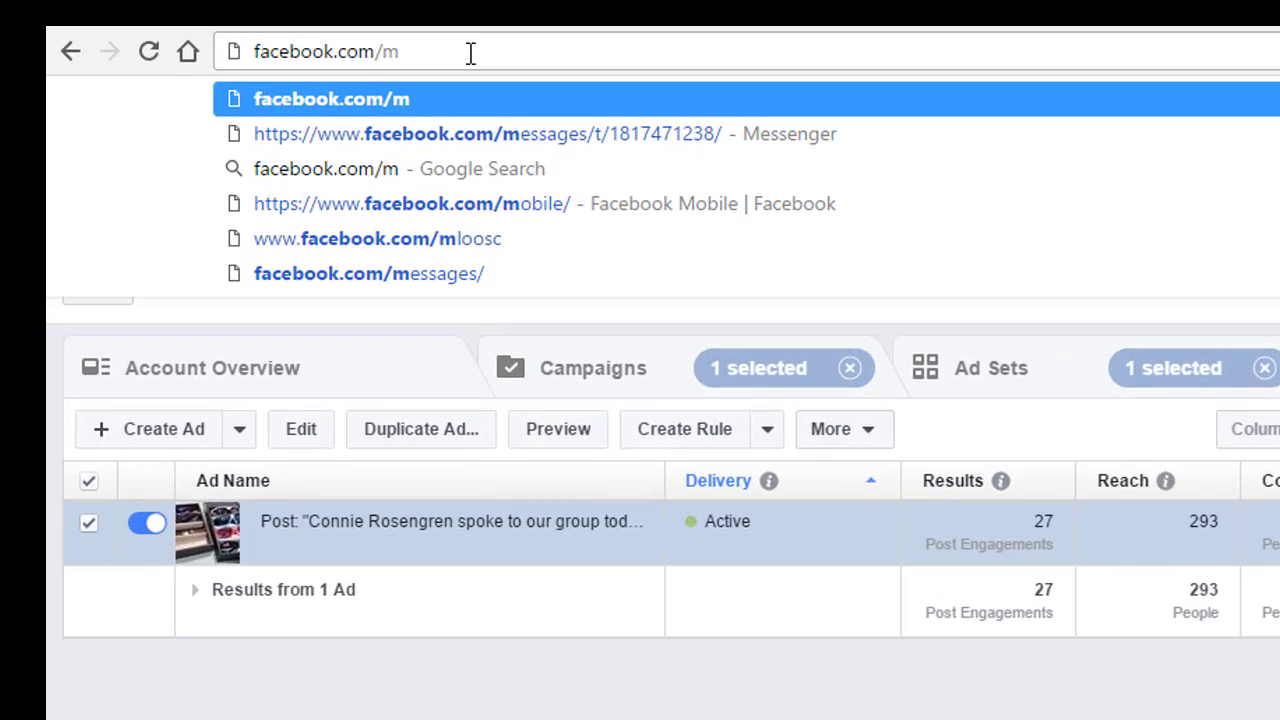
key(BackSpace)
text(ads)
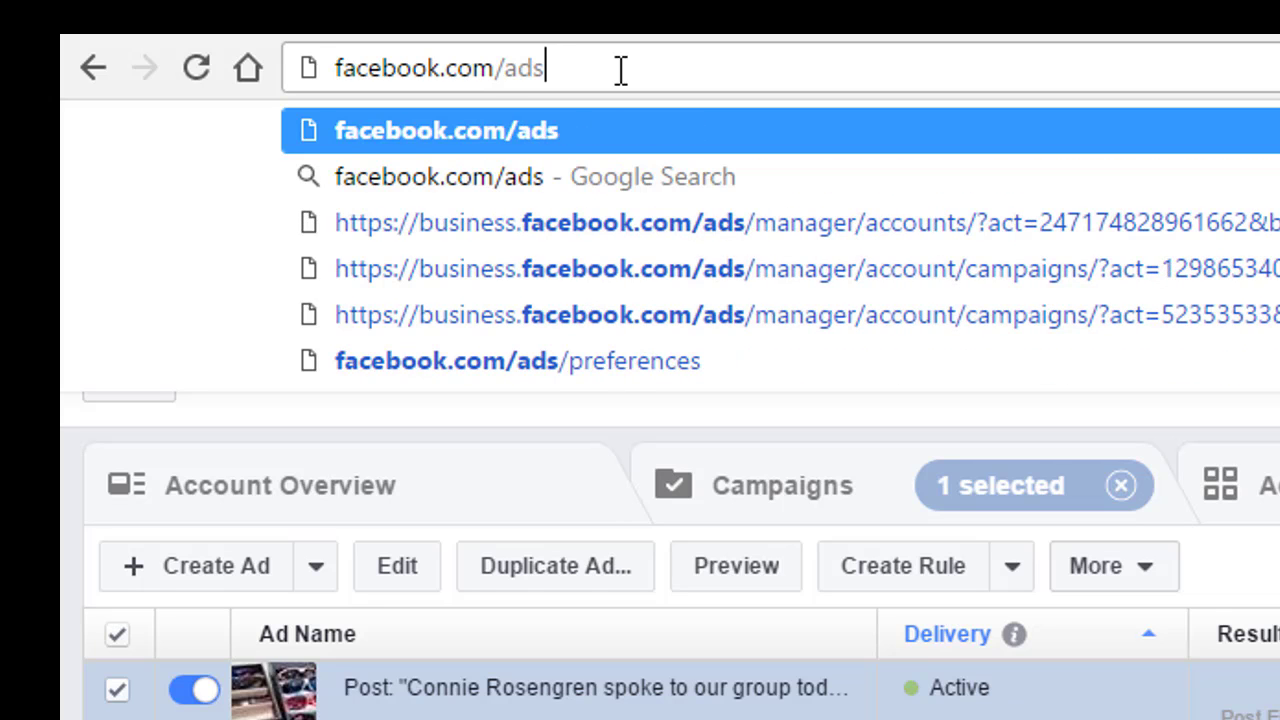
text(/manager)
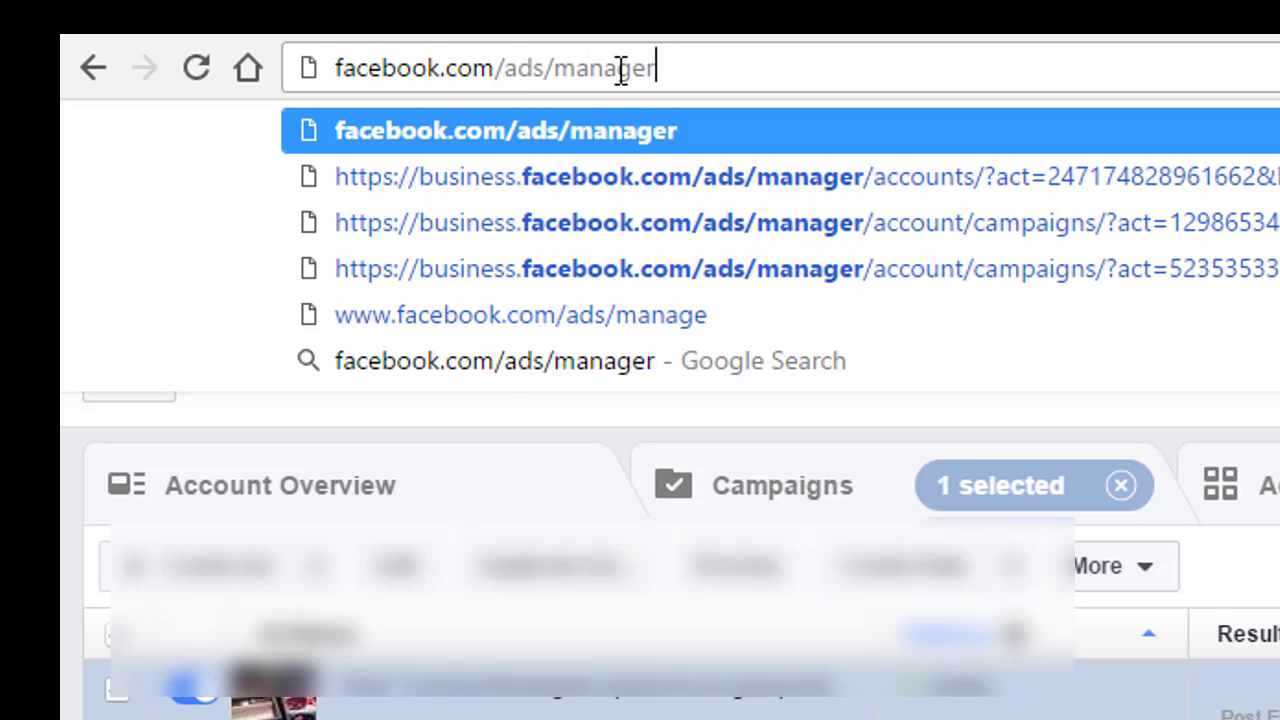
key(Return)
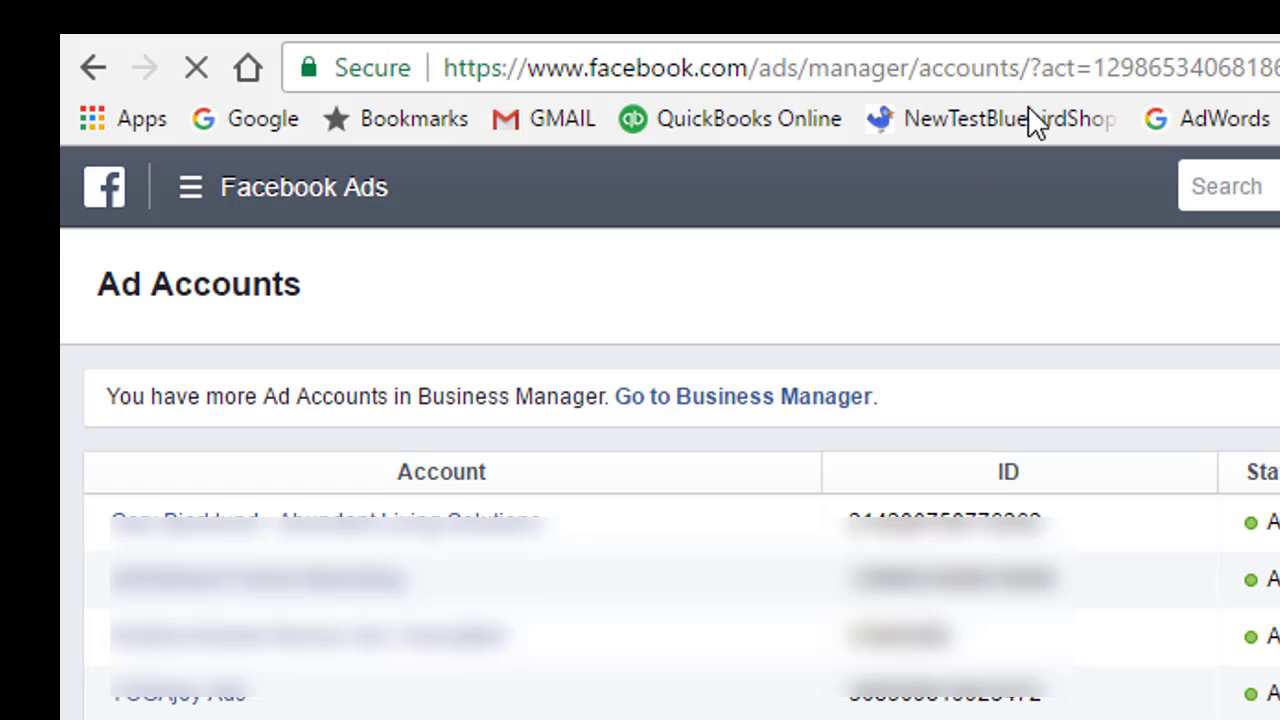